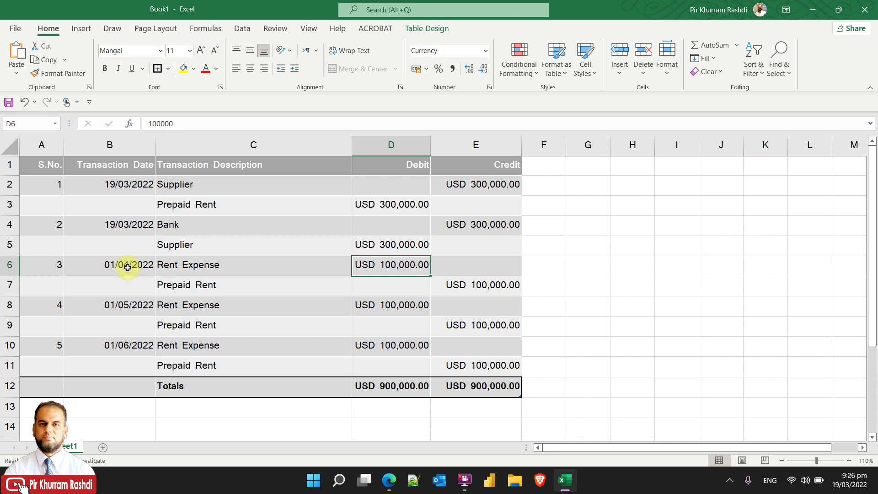
Step: Select the dates and descriptions of the three monthly rent expense entries
{"action": "left_click_drag", "start_coordinate": [128, 268], "coordinate": [141, 347]}
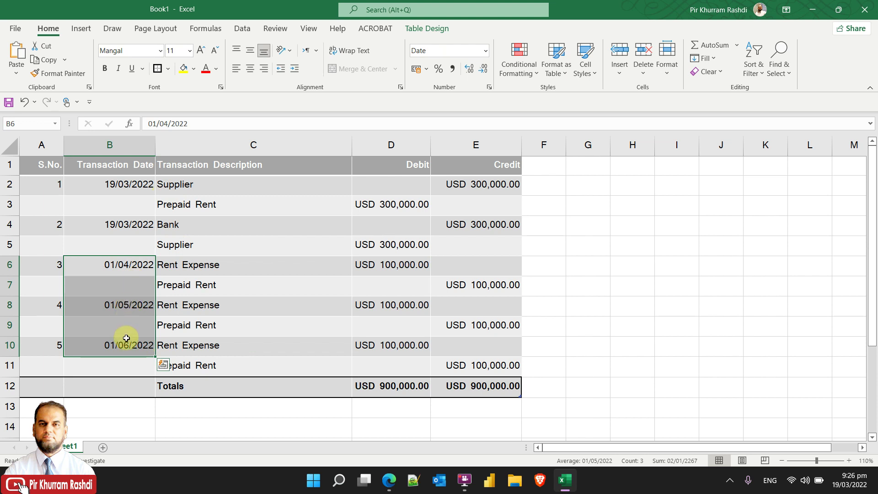
{"action": "left_click", "coordinate": [182, 186]}
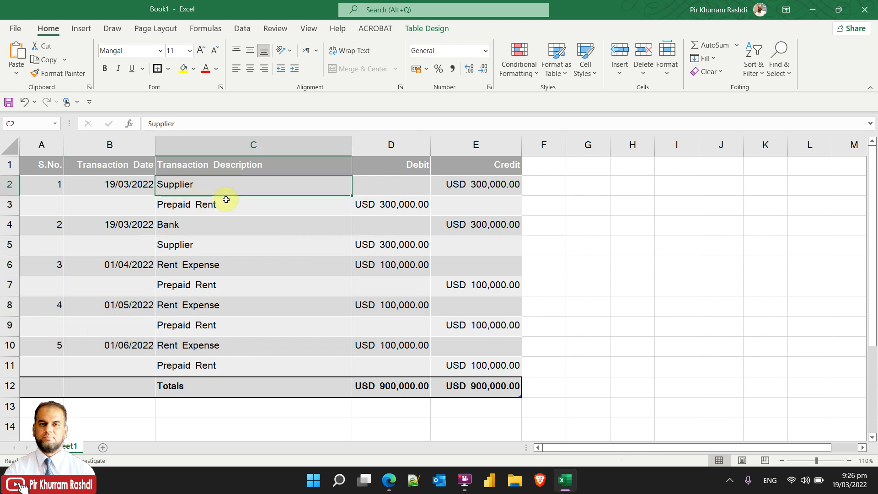
{"action": "left_click", "coordinate": [445, 178]}
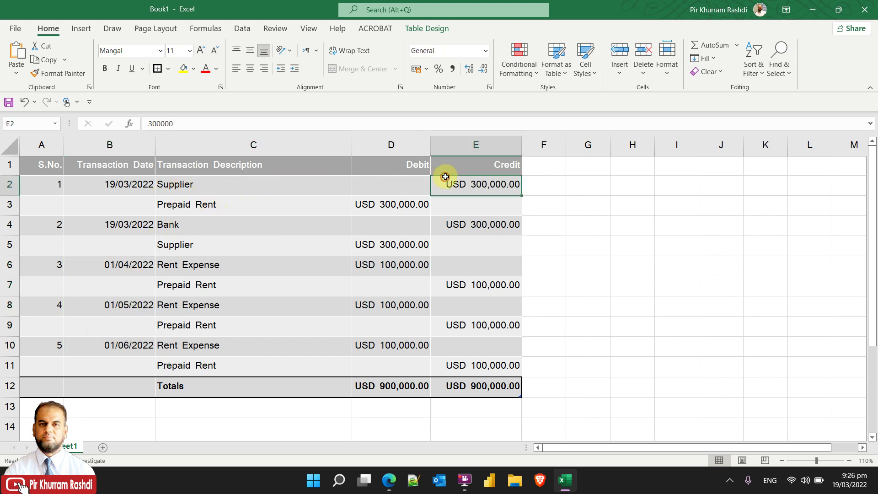
{"action": "left_click", "coordinate": [360, 205]}
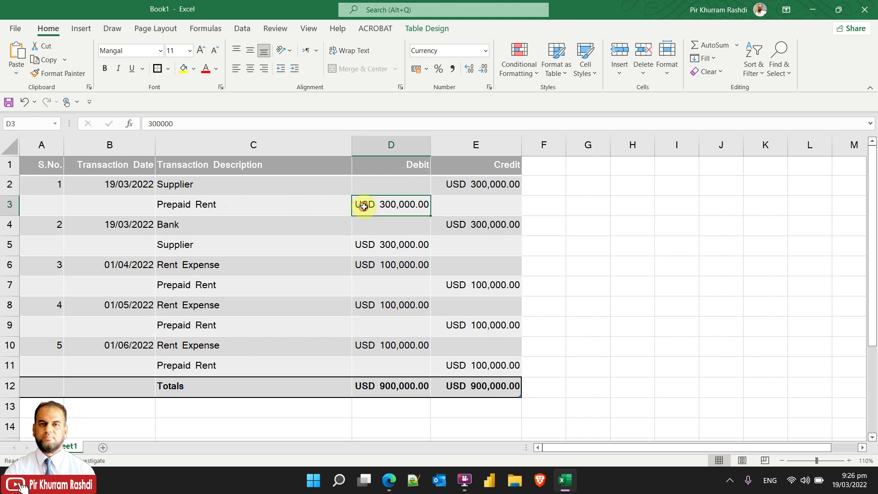
{"action": "left_click", "coordinate": [216, 208]}
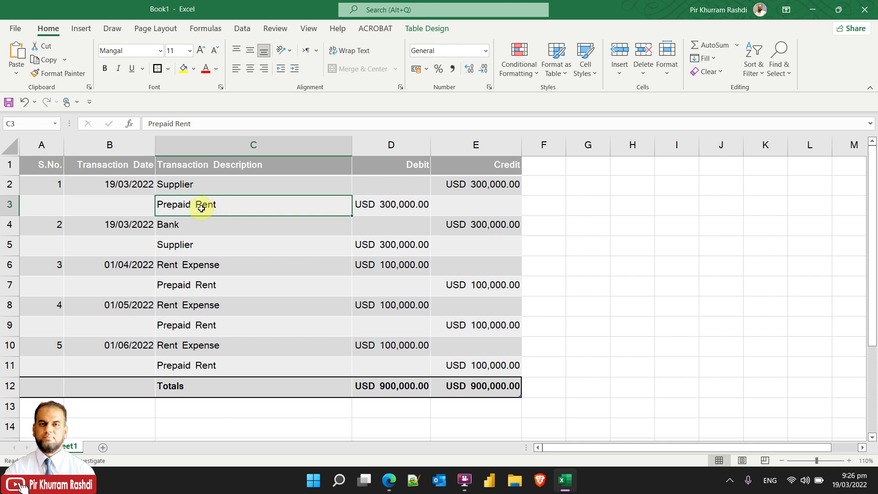
{"action": "left_click", "coordinate": [197, 224]}
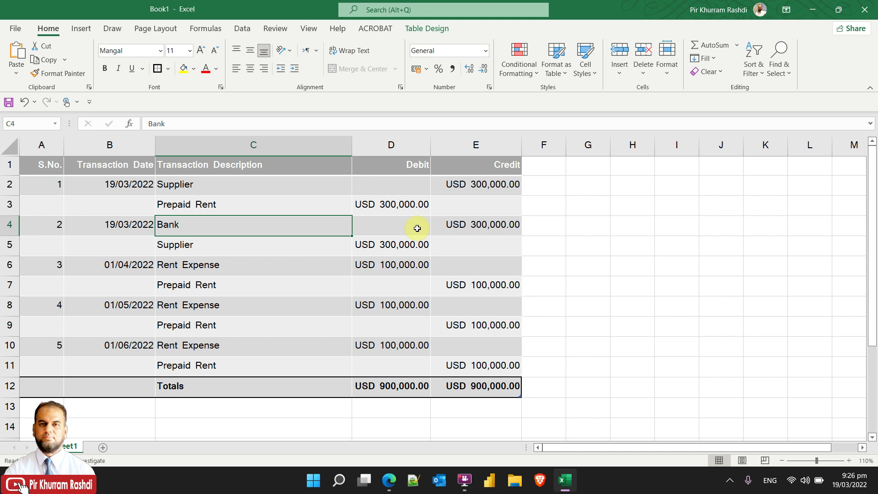
{"action": "left_click", "coordinate": [263, 247]}
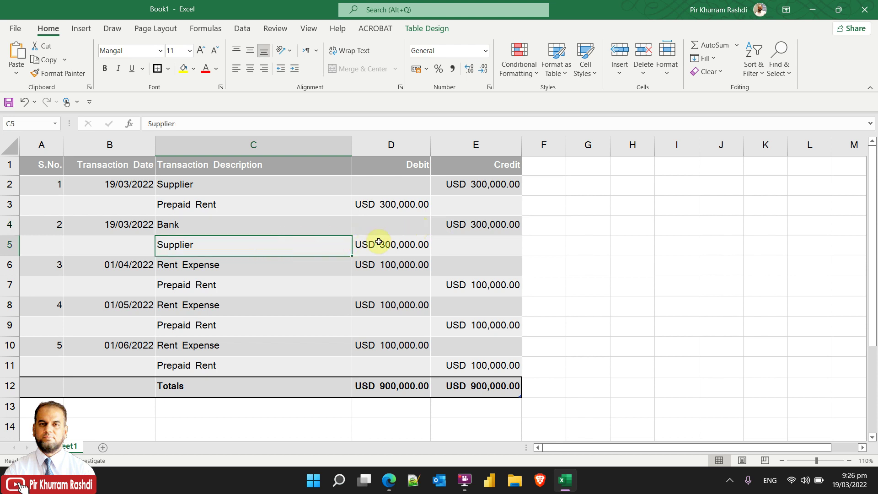
{"action": "left_click", "coordinate": [484, 185]}
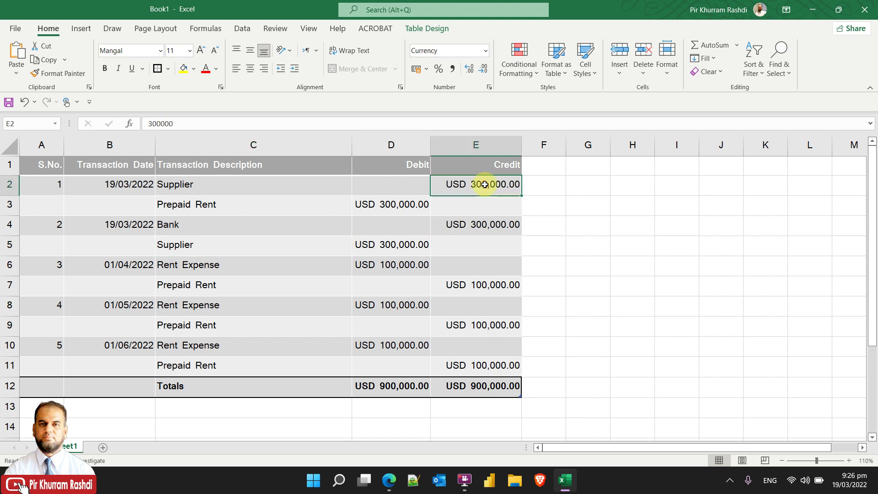
{"action": "left_click", "coordinate": [400, 244]}
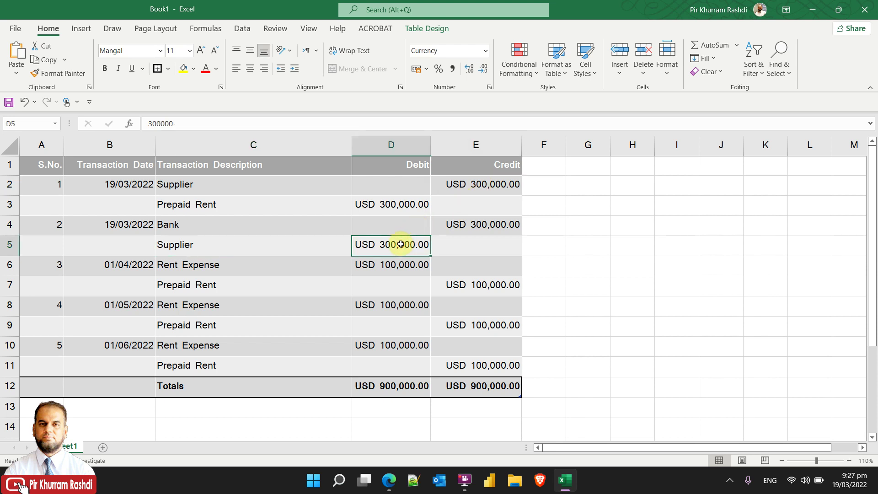
{"action": "left_click", "coordinate": [267, 263]}
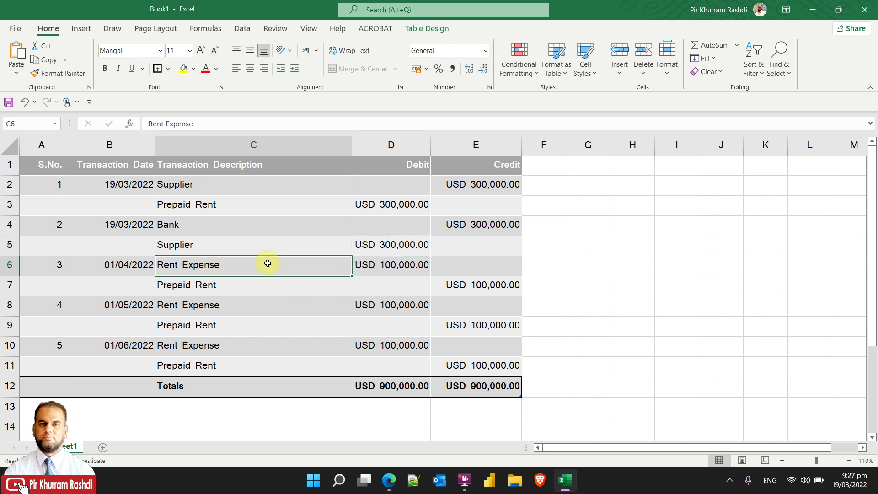
{"action": "left_click", "coordinate": [385, 204]}
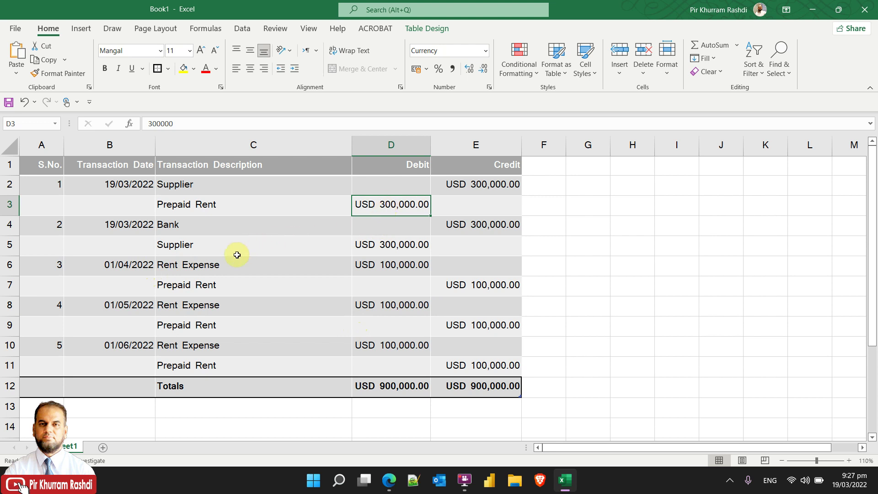
{"action": "left_click", "coordinate": [458, 284]}
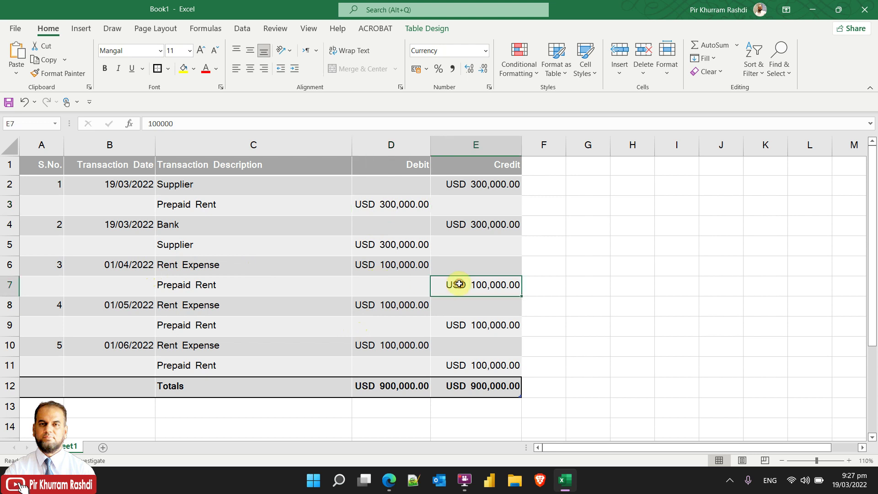
{"action": "left_click", "coordinate": [463, 328]}
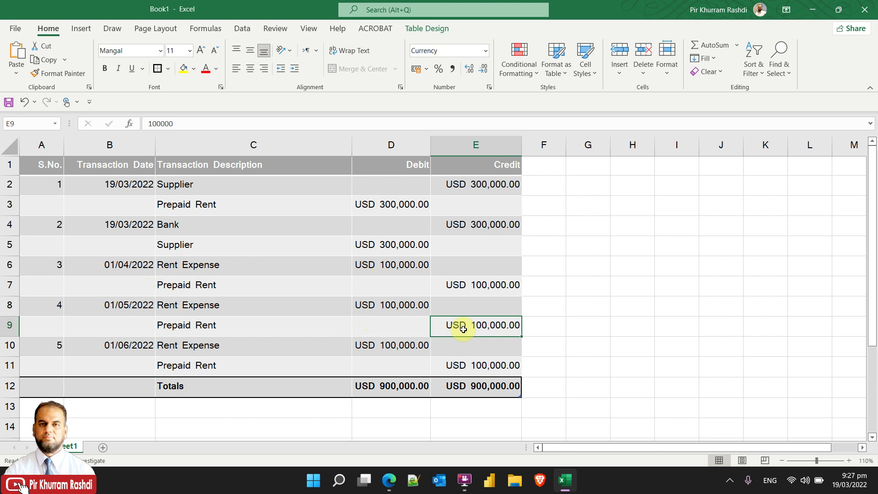
{"action": "left_click", "coordinate": [470, 362]}
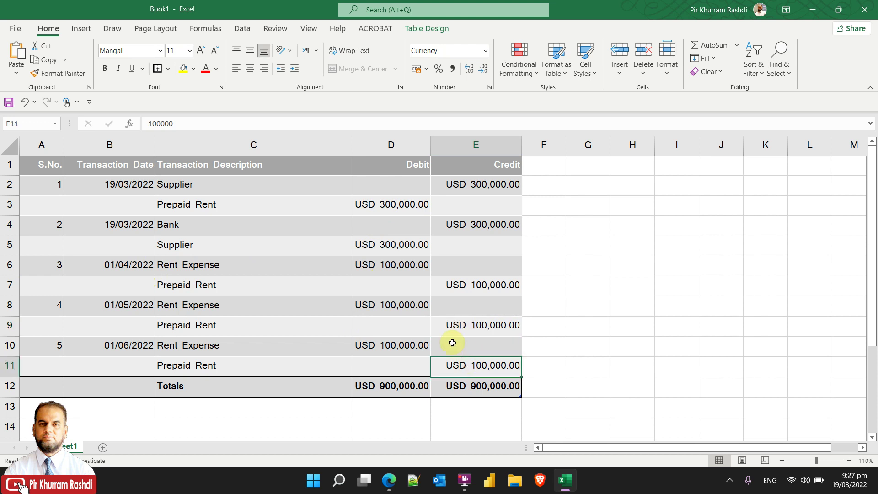
{"action": "left_click", "coordinate": [381, 266]}
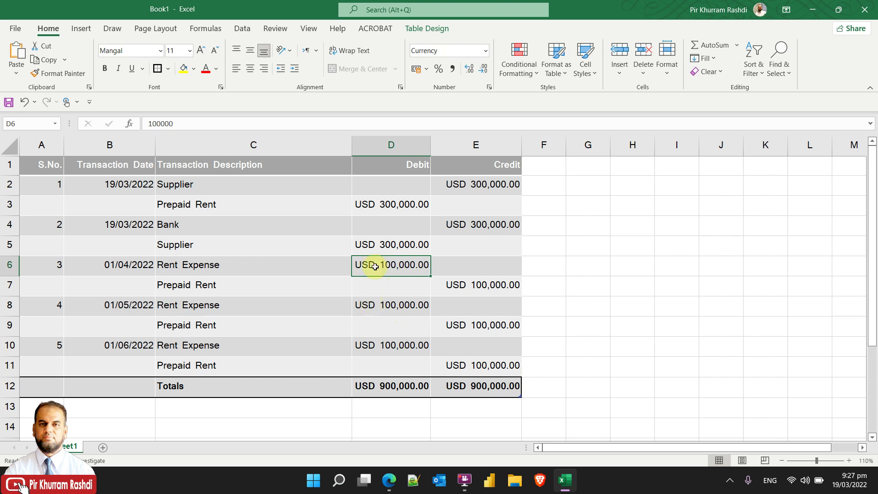
{"action": "left_click", "coordinate": [382, 307]}
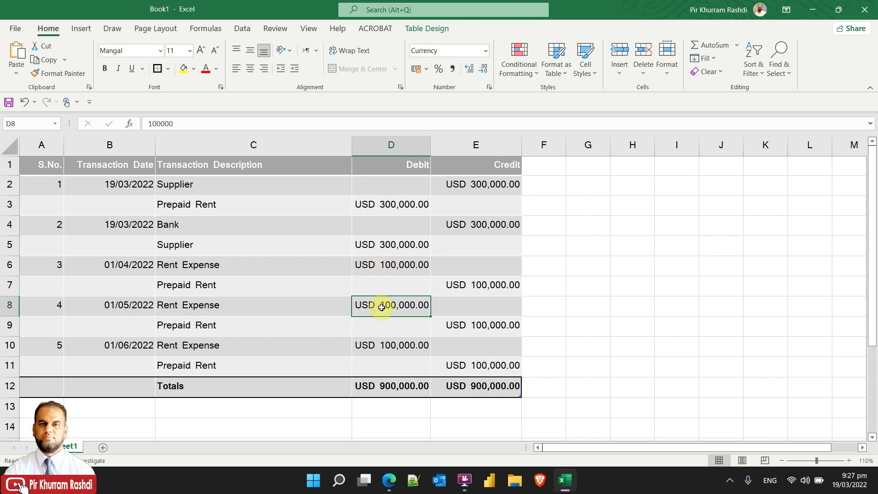
{"action": "left_click", "coordinate": [393, 352]}
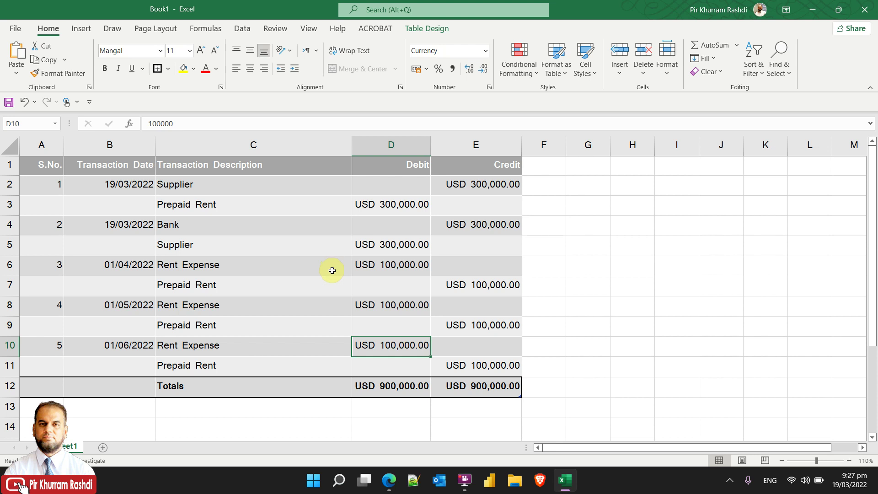
Step: Go to General ledger > Journal setup > Accrual schemes, listing M_ACR, QTR_ACR, QTR_RENT and Y_ACR
{"action": "left_click", "coordinate": [389, 481]}
{"action": "scroll", "coordinate": [96, 345], "scroll_direction": "down", "scroll_amount": 2}
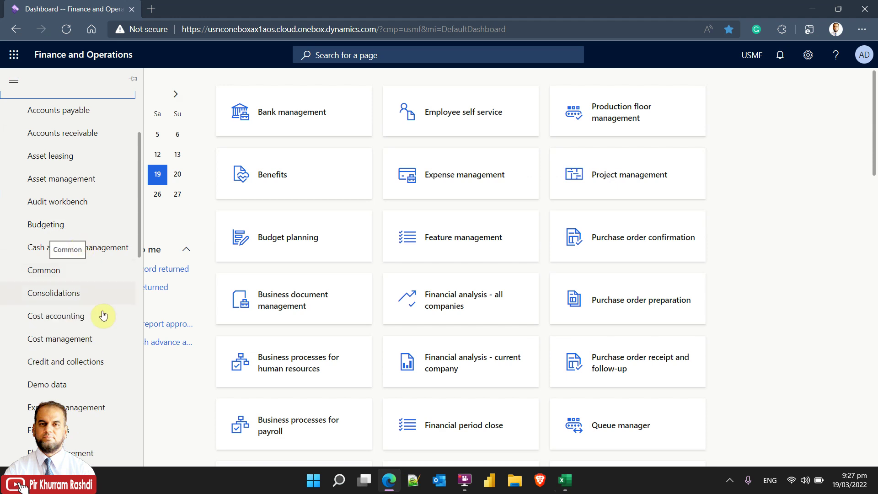
{"action": "scroll", "coordinate": [101, 305], "scroll_direction": "down", "scroll_amount": 3}
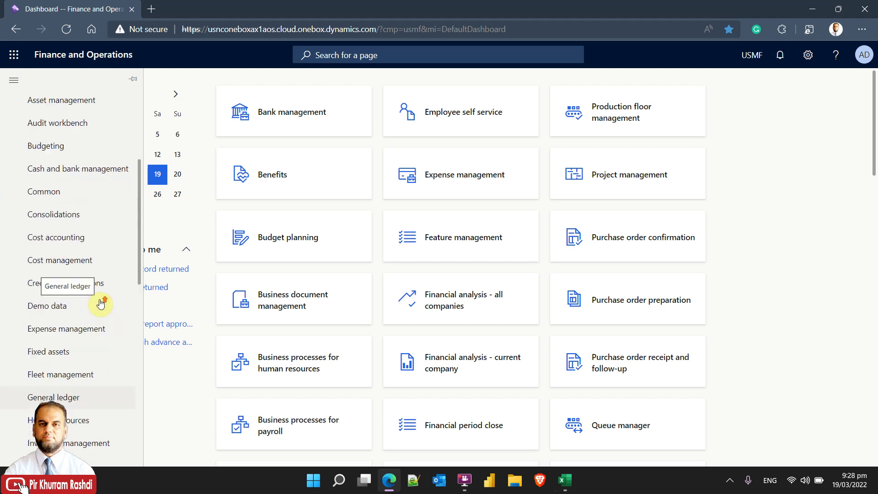
{"action": "scroll", "coordinate": [101, 304], "scroll_direction": "up", "scroll_amount": 4}
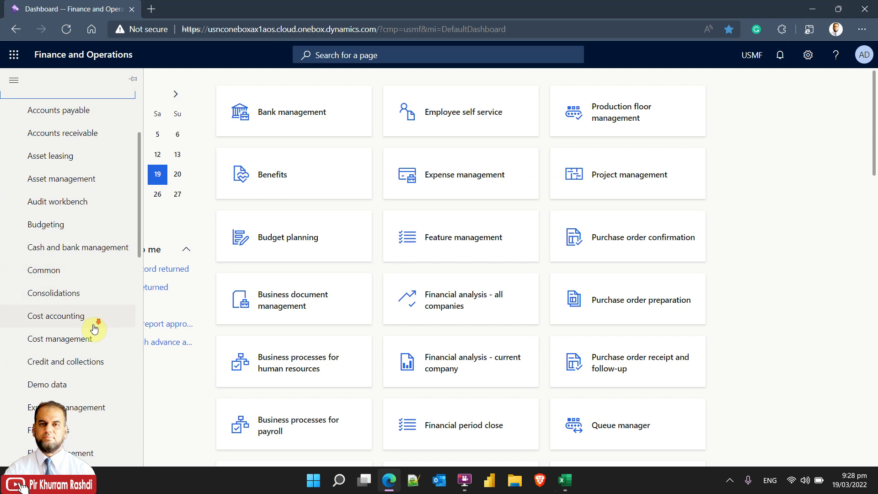
{"action": "scroll", "coordinate": [94, 329], "scroll_direction": "down", "scroll_amount": 3}
{"action": "scroll", "coordinate": [89, 297], "scroll_direction": "down", "scroll_amount": 3}
{"action": "left_click", "coordinate": [79, 255]}
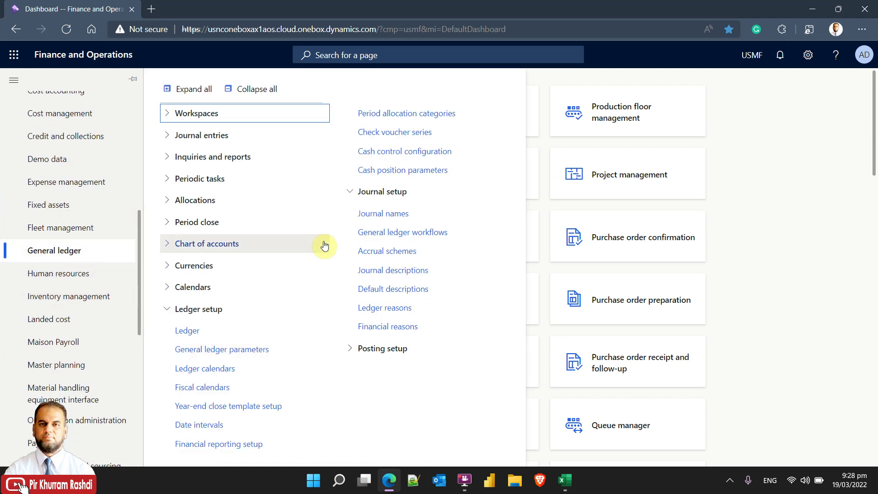
{"action": "left_click", "coordinate": [273, 89]}
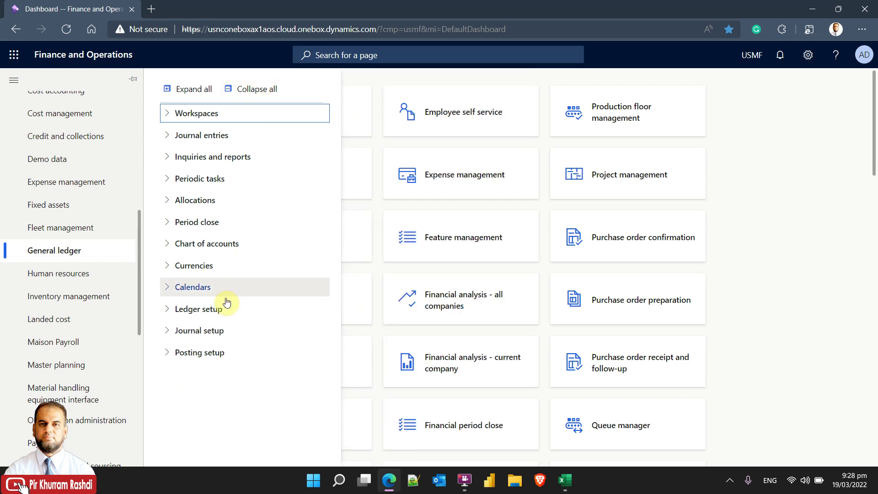
{"action": "left_click", "coordinate": [212, 330]}
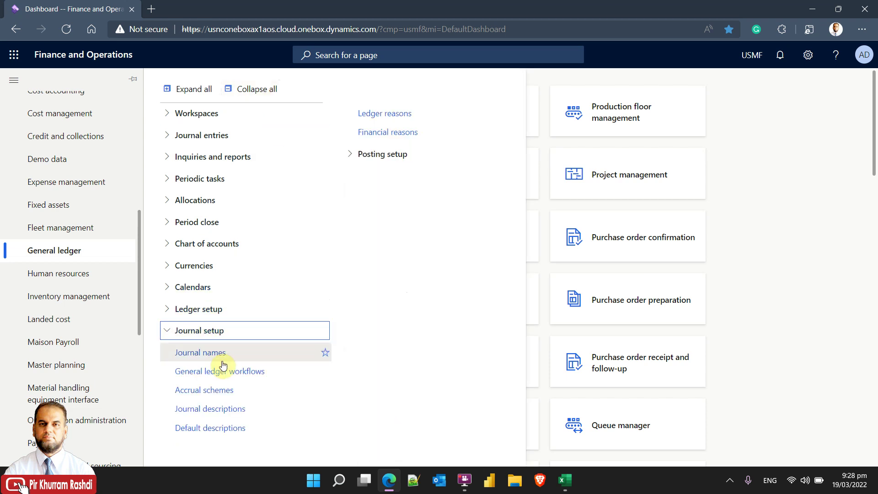
{"action": "left_click", "coordinate": [221, 390]}
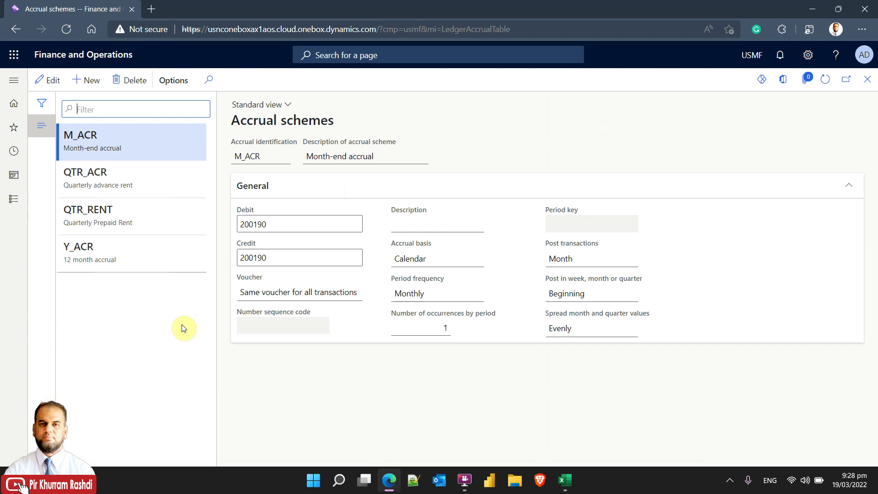
Step: Create a new accrual scheme with the identifier QTRADVRENT
{"action": "left_click", "coordinate": [143, 221]}
{"action": "left_click", "coordinate": [89, 82]}
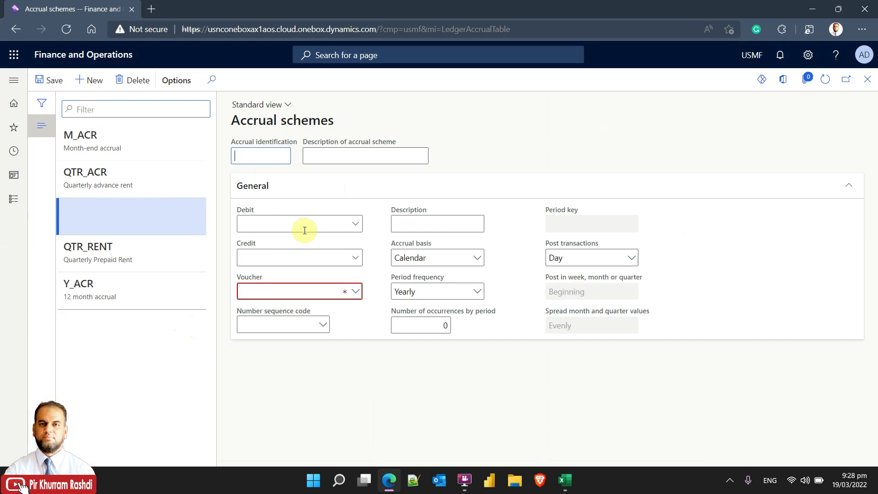
{"action": "type", "text": "QTR_ADV"}
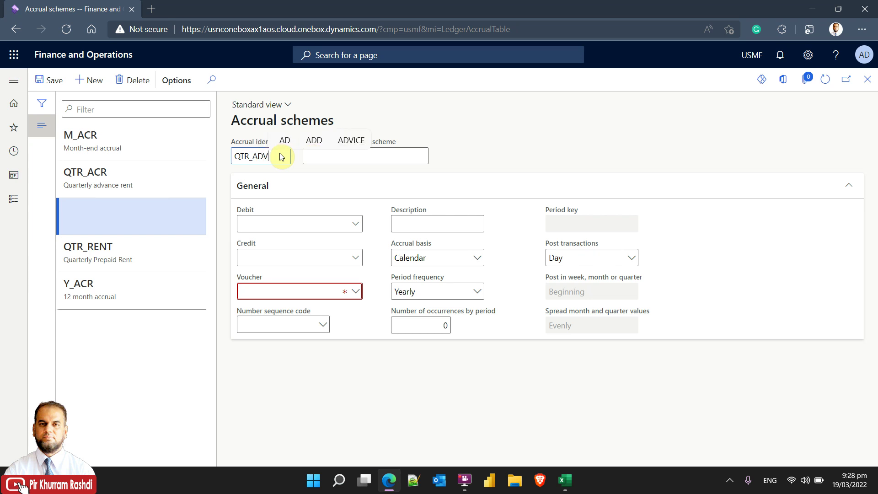
{"action": "type", "text": "_RE"}
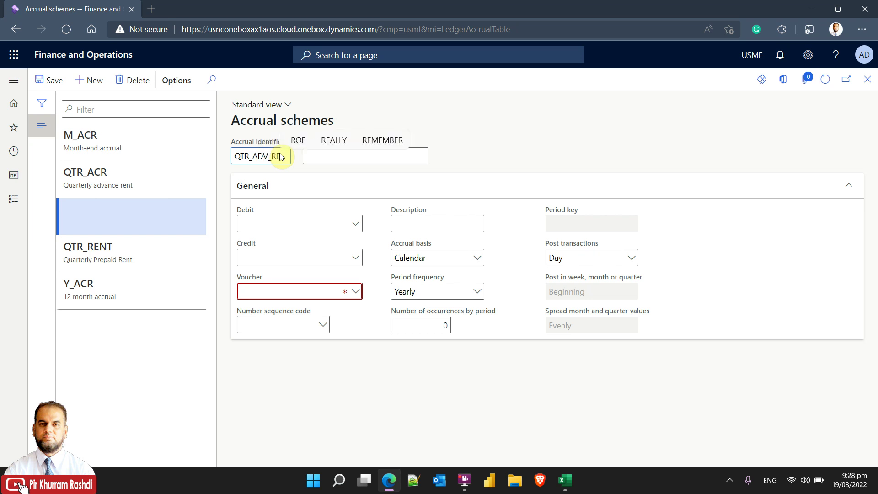
{"action": "left_click", "coordinate": [270, 156]}
{"action": "key", "text": "BackSpace"}
{"action": "left_click", "coordinate": [280, 158]}
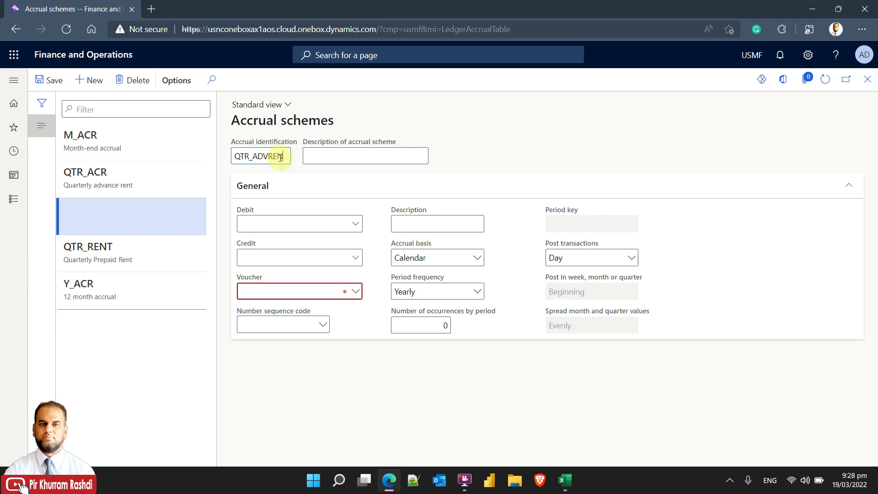
{"action": "type", "text": "N"}
{"action": "left_click", "coordinate": [249, 157]}
{"action": "key", "text": "Delete"}
{"action": "left_click", "coordinate": [280, 156]}
{"action": "type", "text": "T"}
Step: Describe the scheme as 'Advance rent quarterly'
{"action": "left_click", "coordinate": [319, 157]}
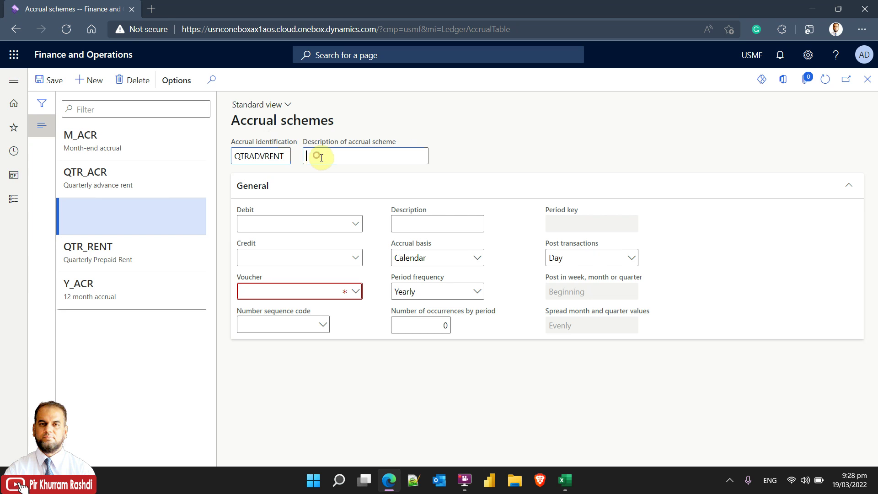
{"action": "type", "text": "Advance"}
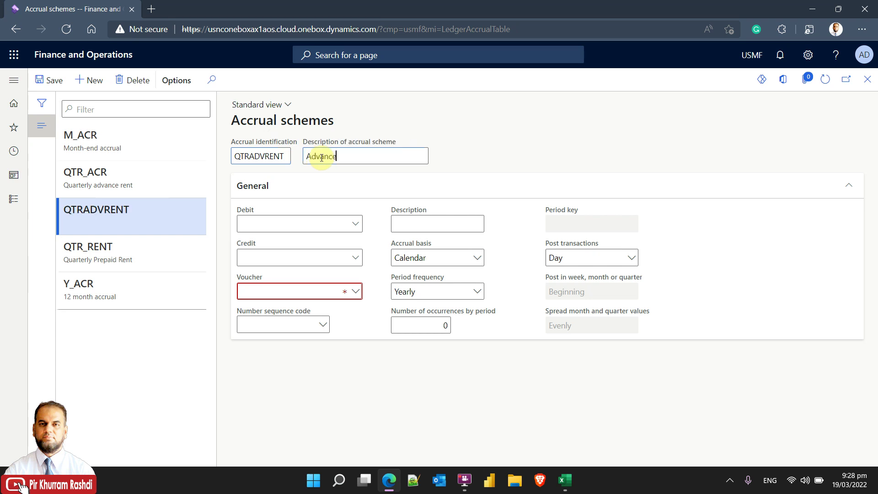
{"action": "type", "text": " rent "}
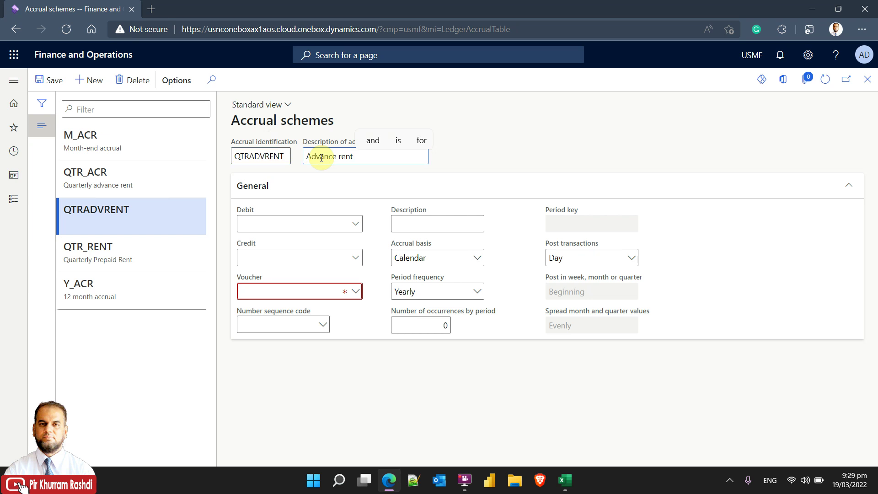
{"action": "type", "text": "quarter"}
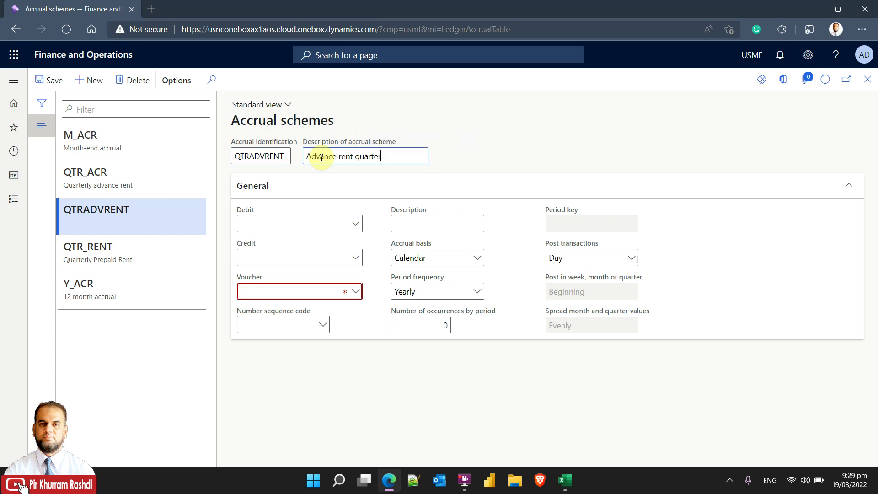
{"action": "type", "text": "ly"}
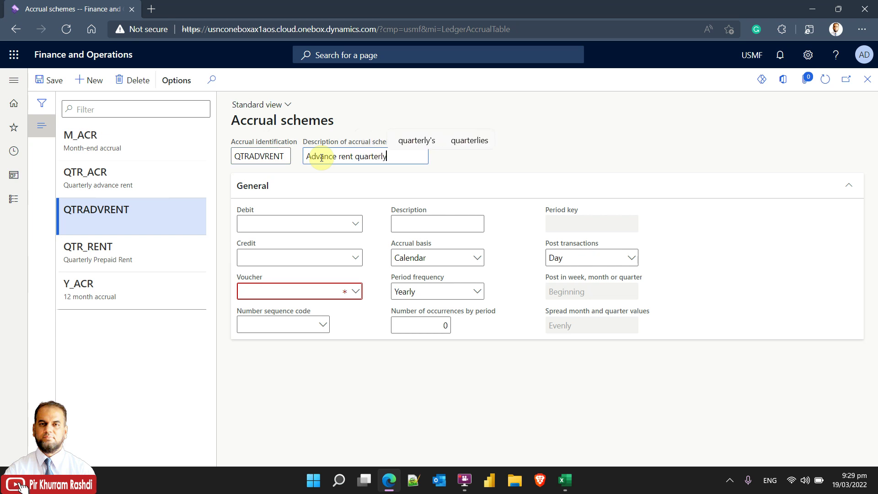
{"action": "left_click", "coordinate": [316, 222]}
Step: Set both the debit and credit accounts of QTRADVRENT to 132190
{"action": "type", "text": "132190"}
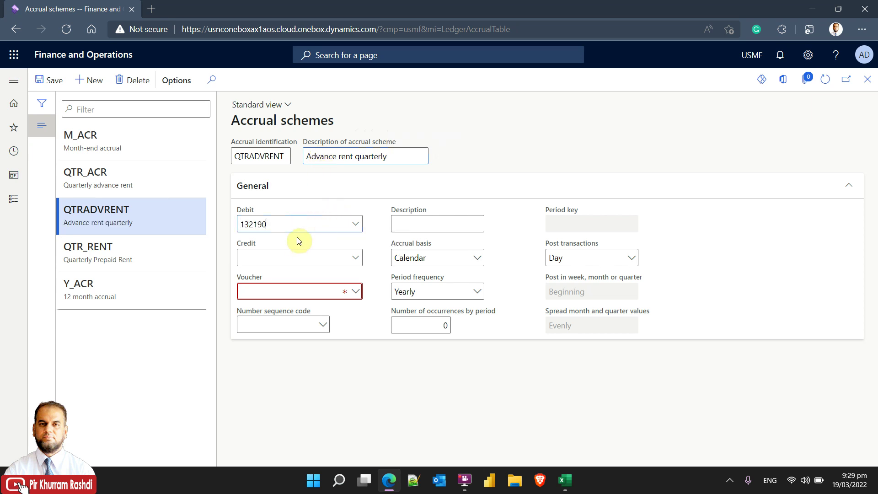
{"action": "left_click", "coordinate": [359, 224]}
{"action": "key", "text": "ctrl+c"}
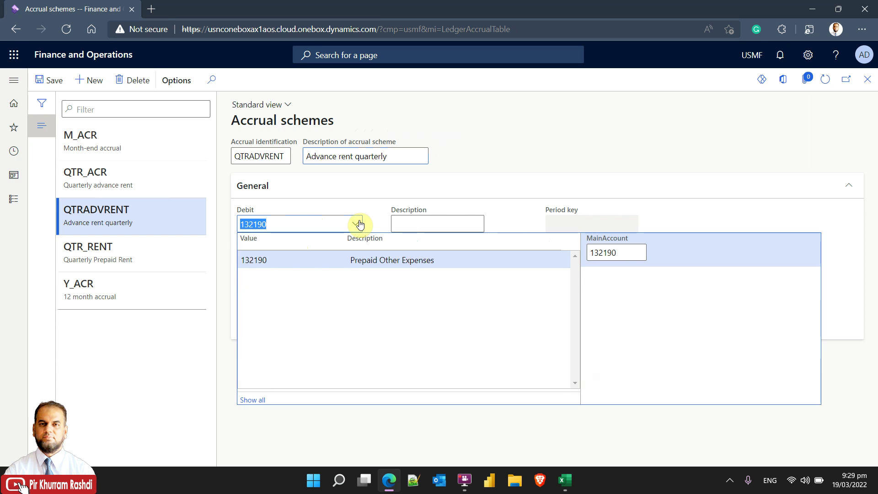
{"action": "left_click", "coordinate": [312, 221]}
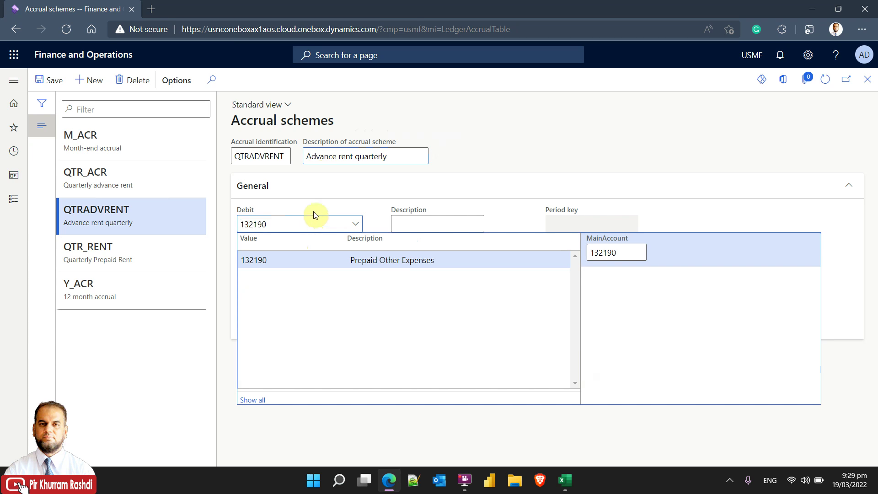
{"action": "left_click", "coordinate": [402, 222]}
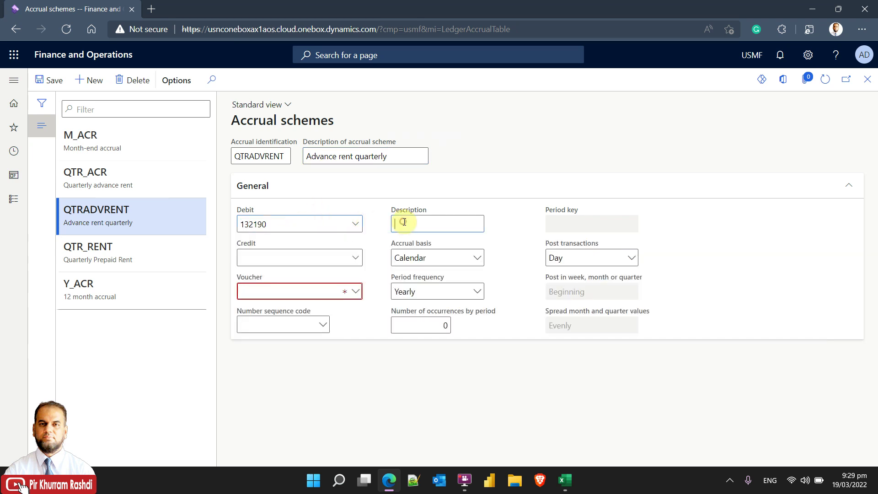
{"action": "left_click", "coordinate": [323, 252]}
{"action": "key", "text": "ctrl+v"}
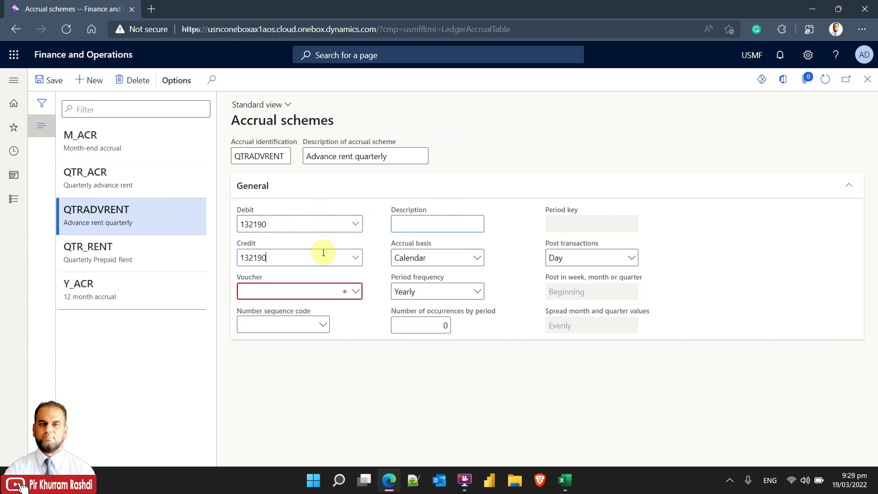
{"action": "left_click", "coordinate": [303, 215]}
{"action": "left_click", "coordinate": [302, 256]}
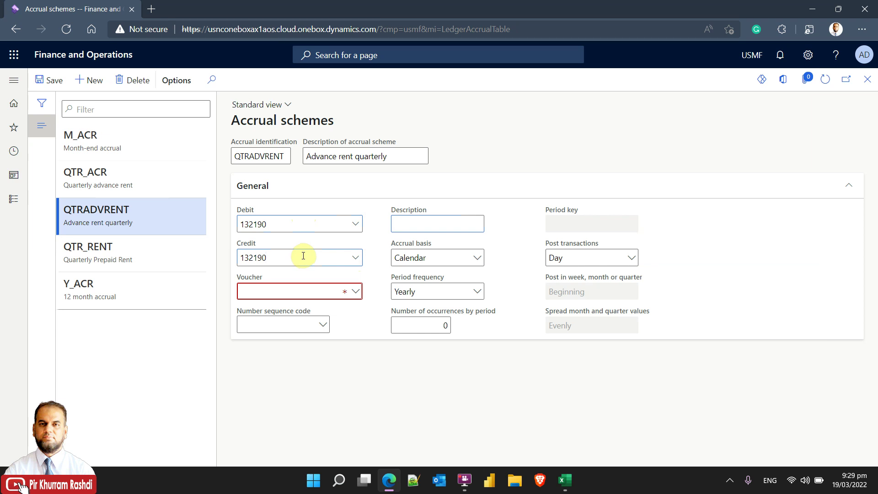
{"action": "left_click", "coordinate": [355, 291]}
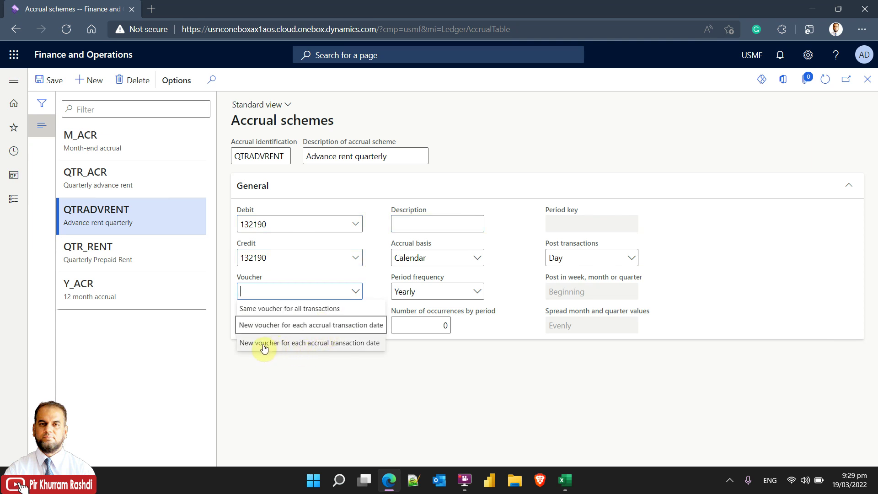
Step: Use a new voucher for each accrual transaction date with number sequence APInv_01
{"action": "left_click", "coordinate": [303, 343]}
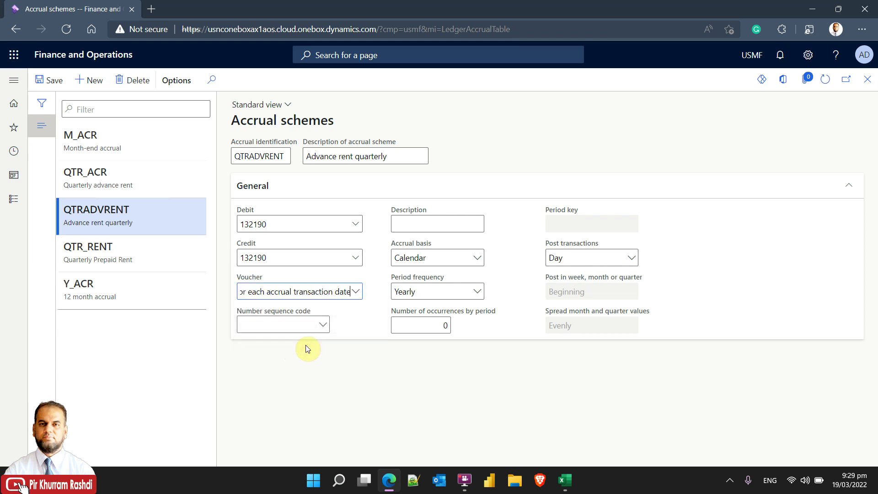
{"action": "left_click", "coordinate": [271, 326]}
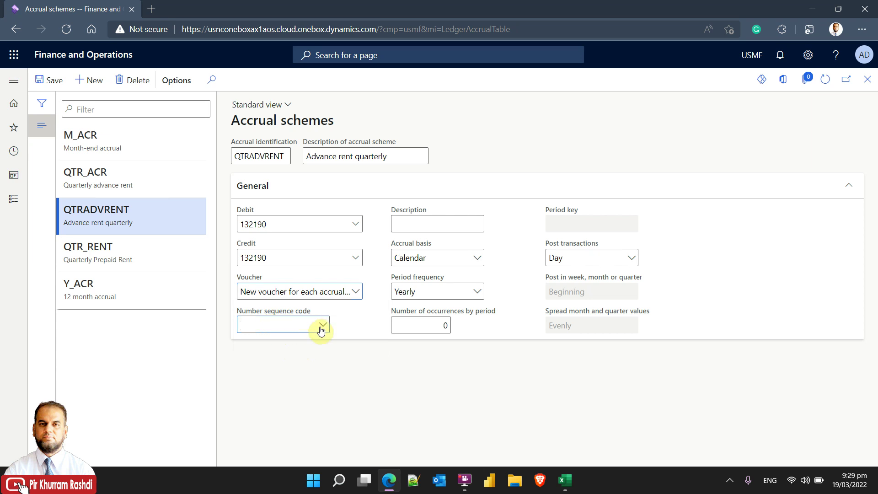
{"action": "type", "text": "P"}
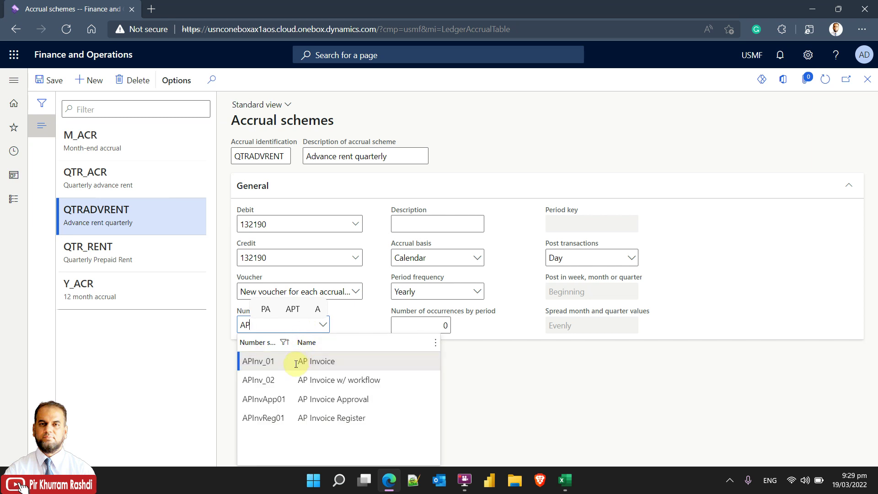
{"action": "left_click", "coordinate": [296, 363]}
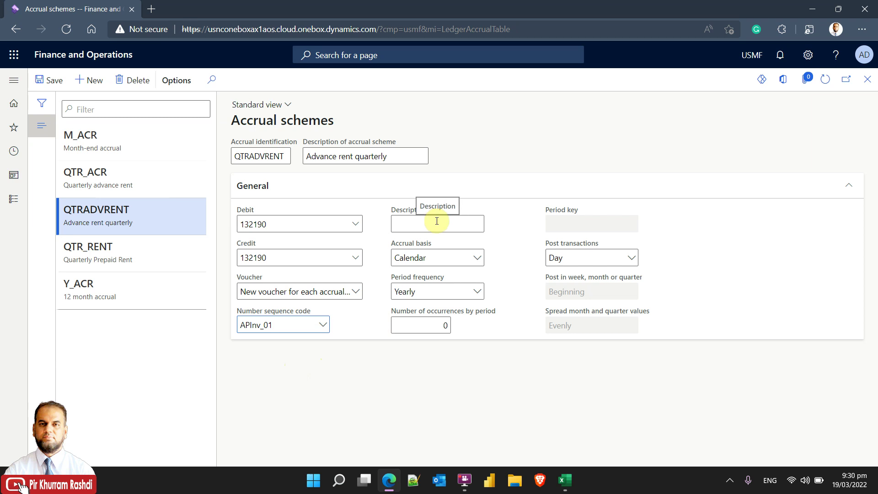
Step: Keep the Calendar accrual basis and set a Monthly period frequency over 3 occurrences
{"action": "left_click", "coordinate": [444, 259]}
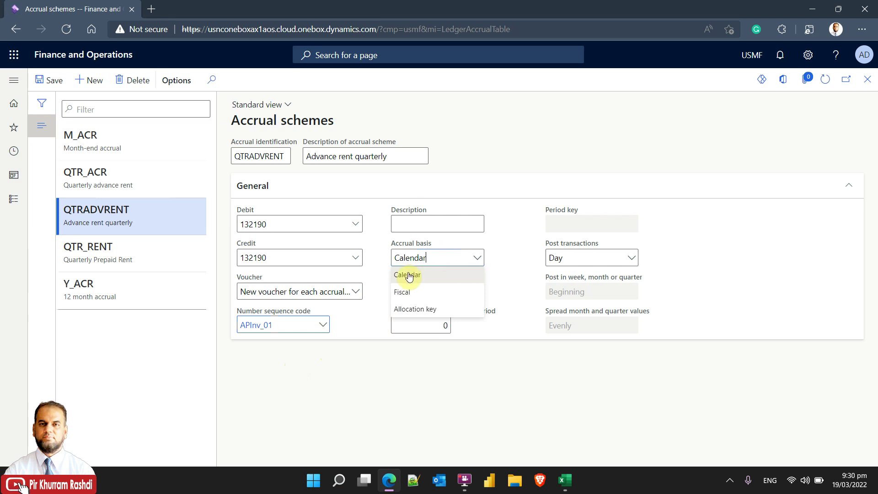
{"action": "left_click", "coordinate": [502, 249]}
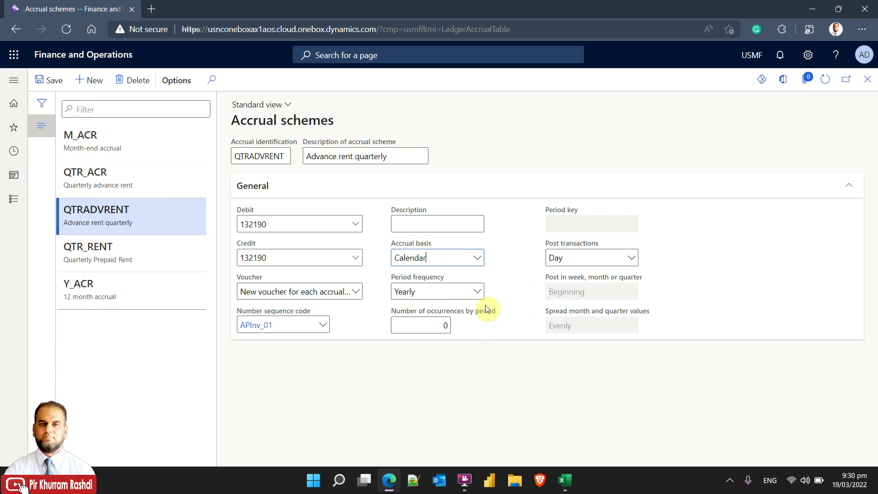
{"action": "left_click", "coordinate": [476, 291]}
{"action": "left_click", "coordinate": [436, 327]}
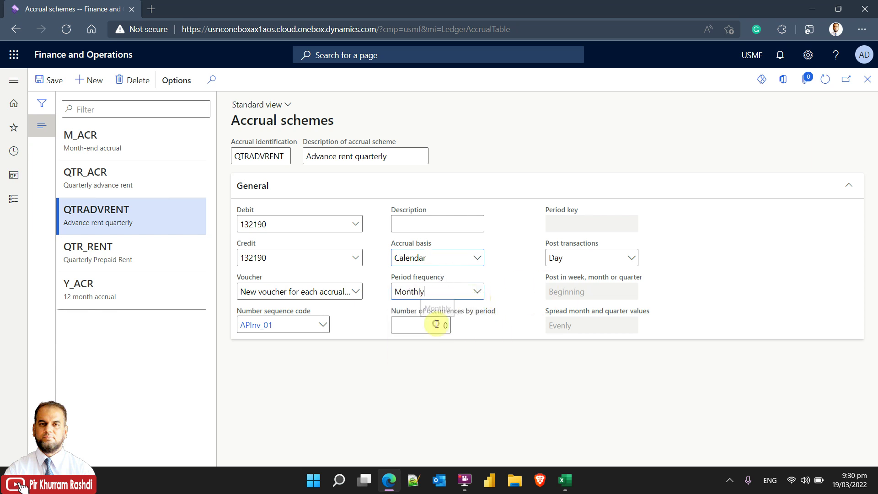
{"action": "left_click", "coordinate": [421, 326]}
{"action": "left_click", "coordinate": [631, 260]}
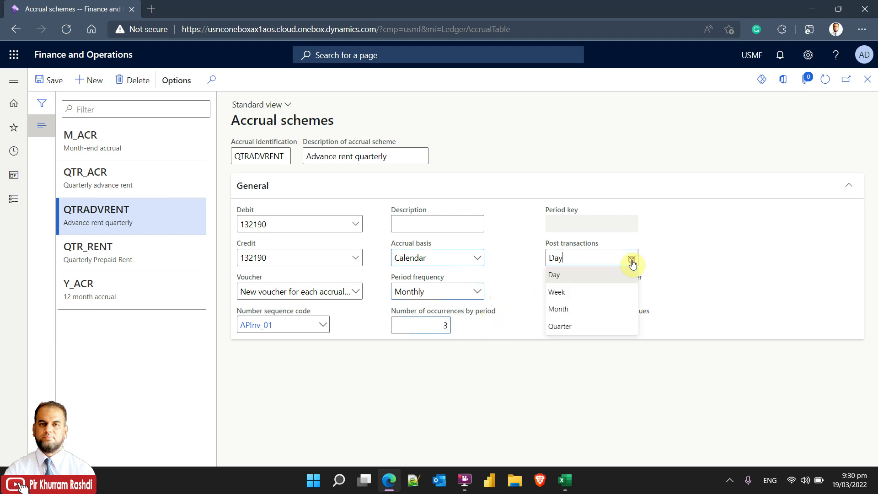
{"action": "left_click", "coordinate": [712, 251]}
{"action": "left_click", "coordinate": [445, 291]}
{"action": "left_click", "coordinate": [447, 256]}
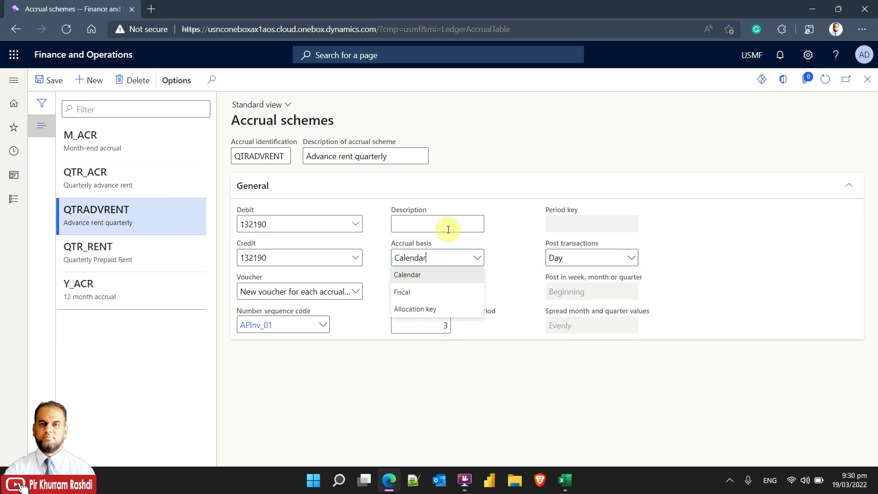
{"action": "key", "text": "Escape"}
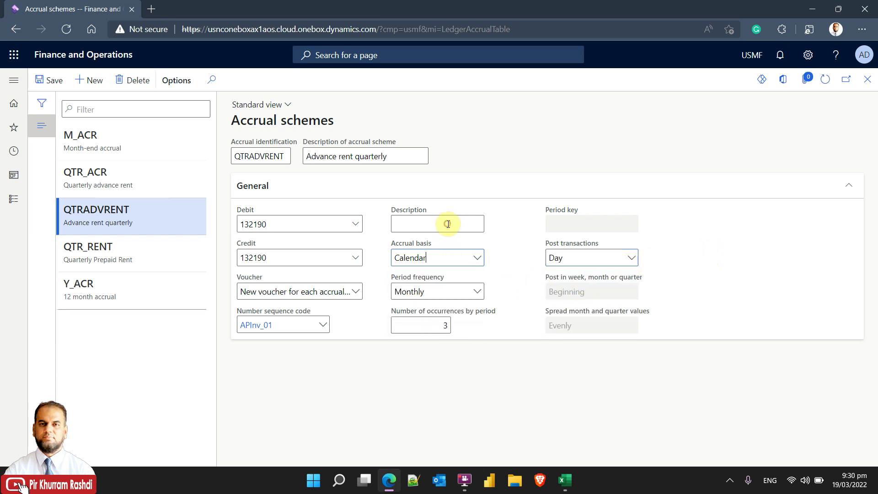
Step: Post transactions by Month at the beginning, spread evenly, and save the scheme
{"action": "left_click", "coordinate": [631, 259]}
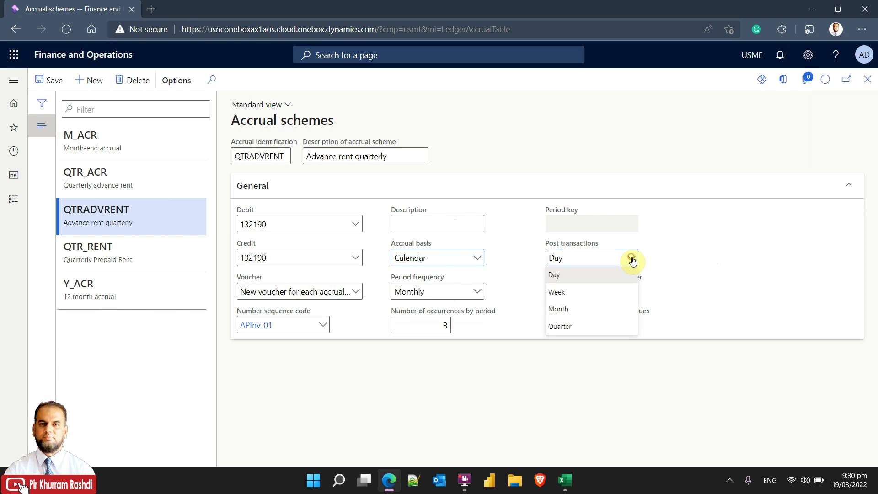
{"action": "left_click", "coordinate": [597, 303]}
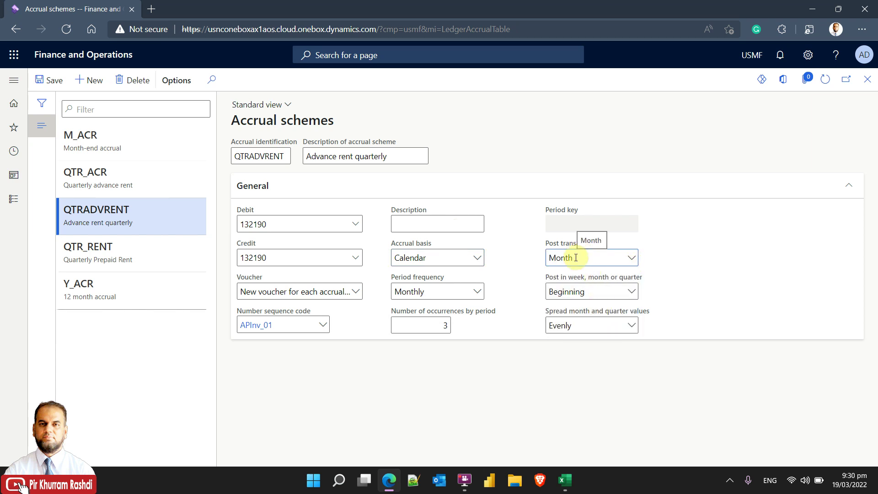
{"action": "left_click", "coordinate": [631, 292]}
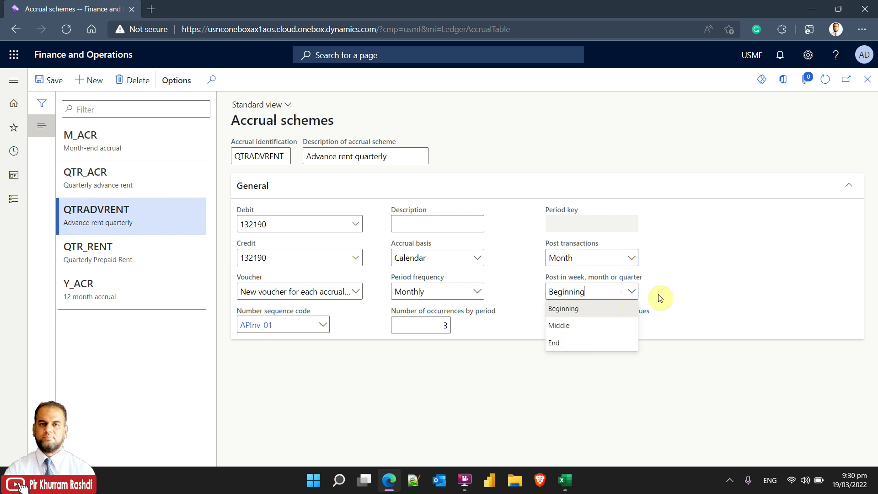
{"action": "left_click", "coordinate": [676, 289]}
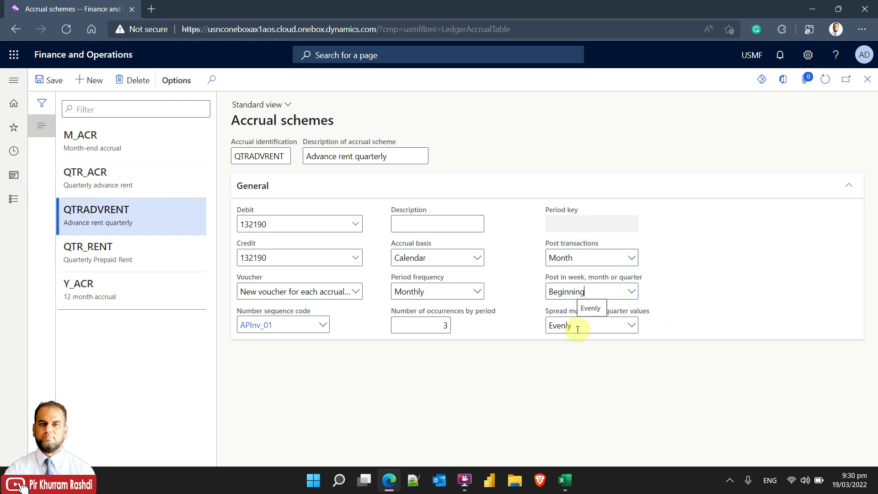
{"action": "left_click", "coordinate": [630, 325]}
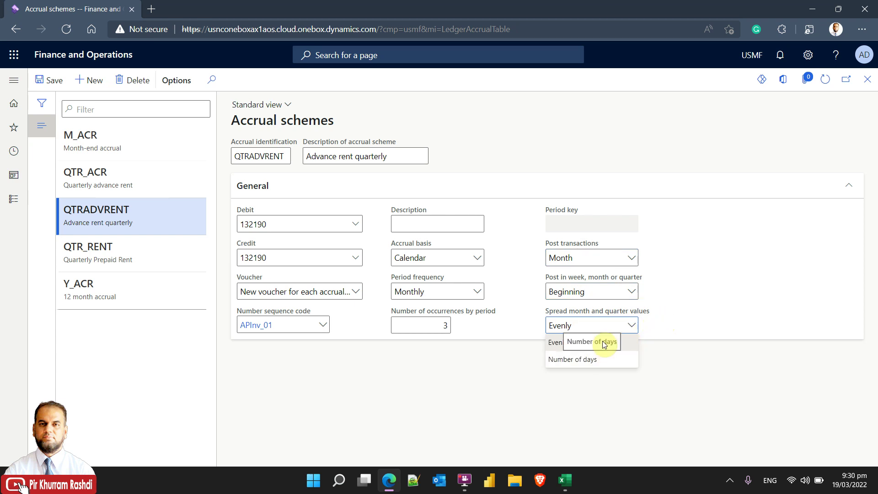
{"action": "left_click", "coordinate": [674, 319]}
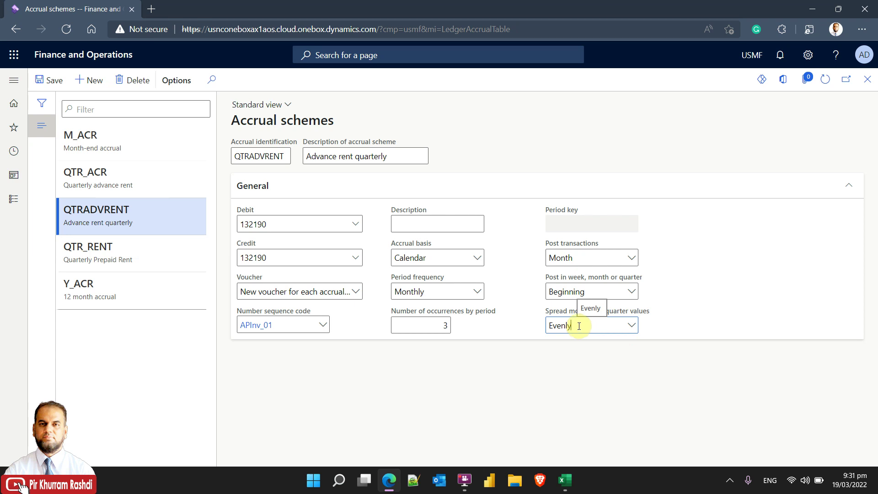
{"action": "left_click", "coordinate": [53, 84]}
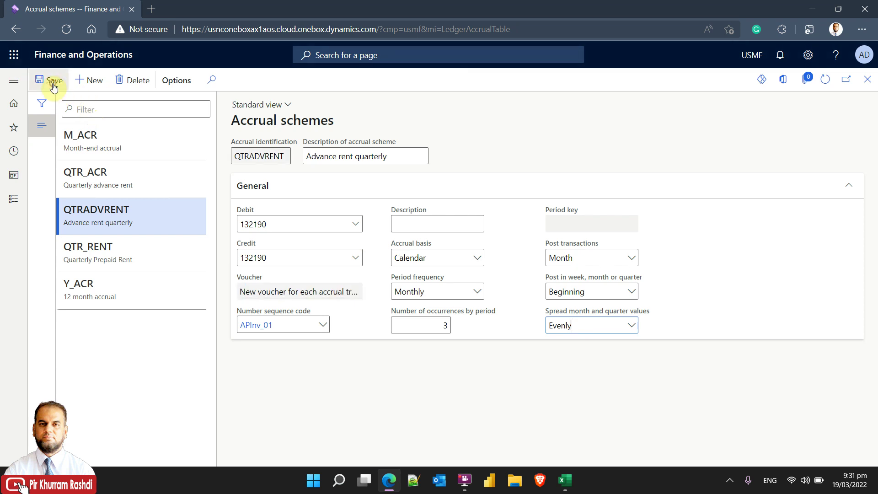
Step: Close Accrual schemes and bring up the Accounts payable module menu
{"action": "left_click", "coordinate": [866, 81]}
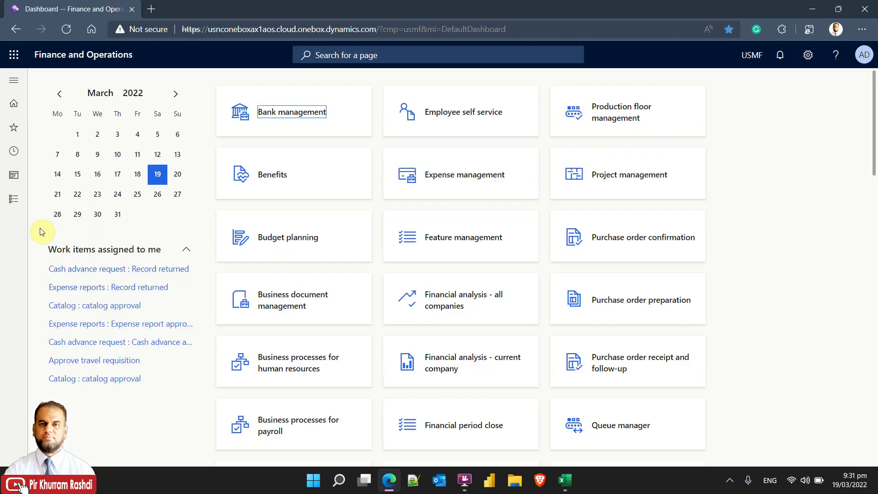
{"action": "left_click", "coordinate": [20, 202]}
{"action": "left_click", "coordinate": [51, 223]}
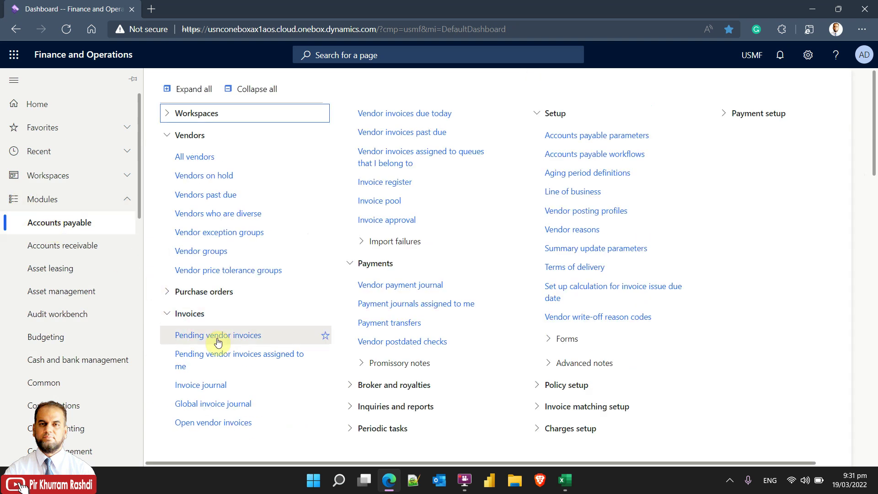
Step: Create an APInvoice journal described '- Rent Advance Apr-Jun 2022 Qtr' and open its lines
{"action": "left_click", "coordinate": [210, 387]}
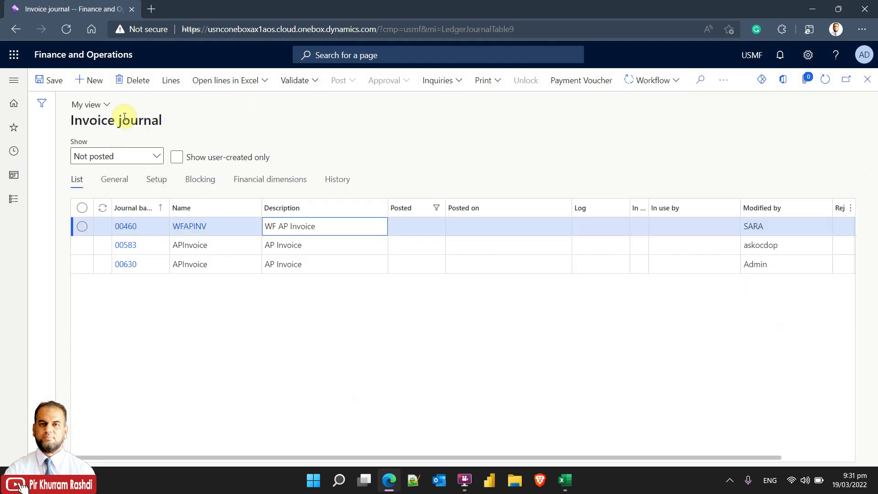
{"action": "left_click", "coordinate": [91, 80]}
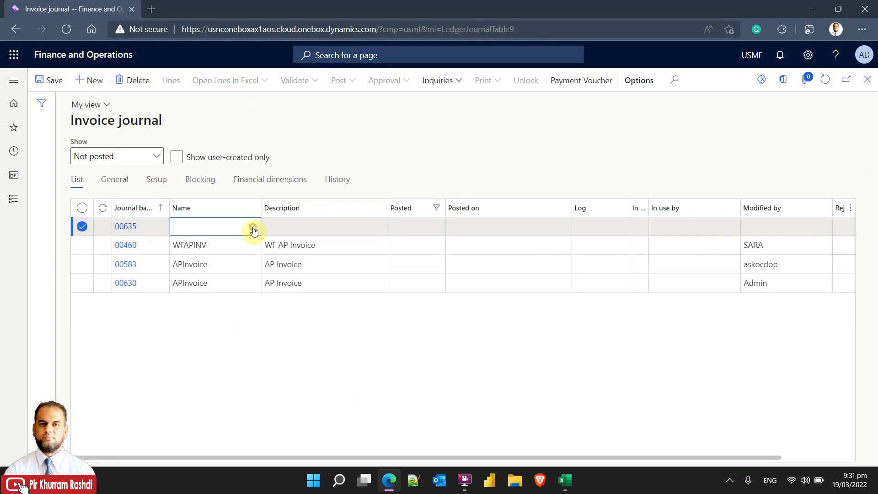
{"action": "left_click", "coordinate": [252, 227]}
{"action": "left_click", "coordinate": [229, 266]}
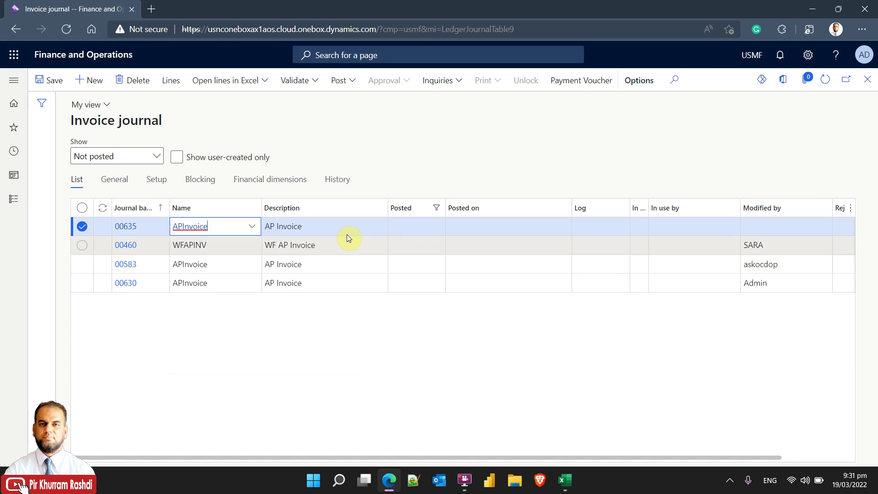
{"action": "left_click", "coordinate": [358, 226]}
{"action": "type", "text": "- Rent "}
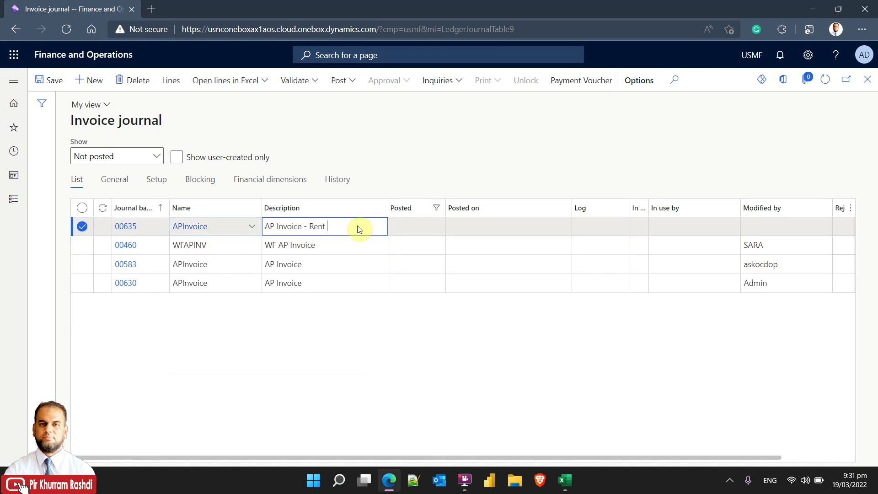
{"action": "type", "text": "Advance"}
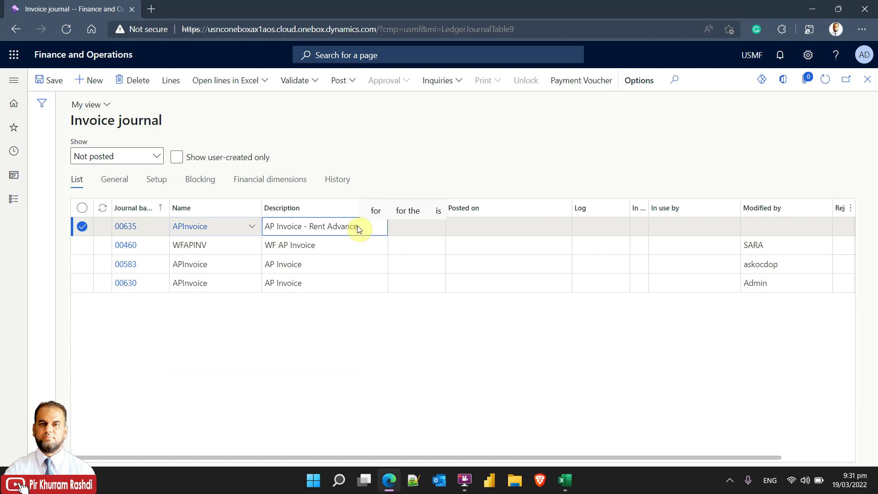
{"action": "type", "text": " Apr-"}
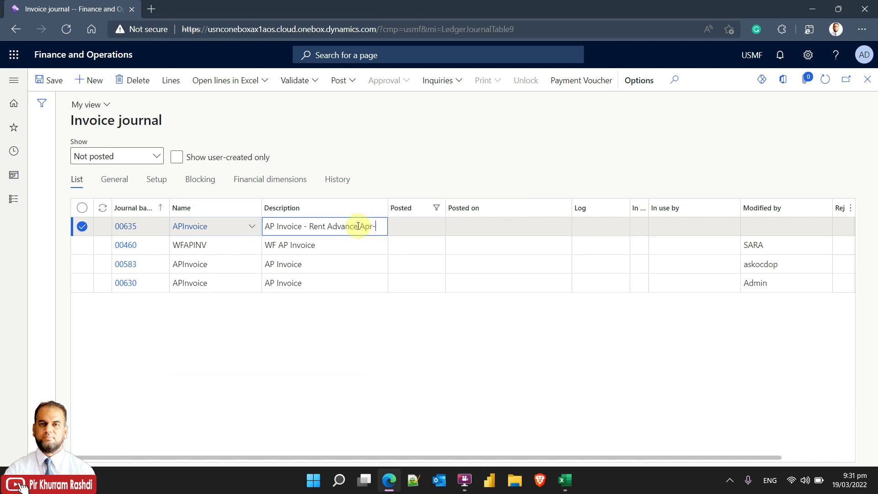
{"action": "type", "text": "Jun 2022 Qtr"}
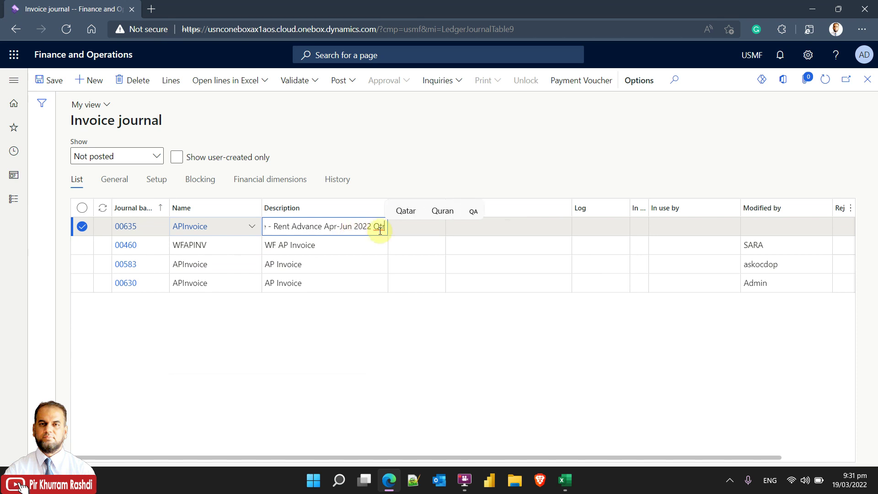
{"action": "left_click", "coordinate": [172, 82]}
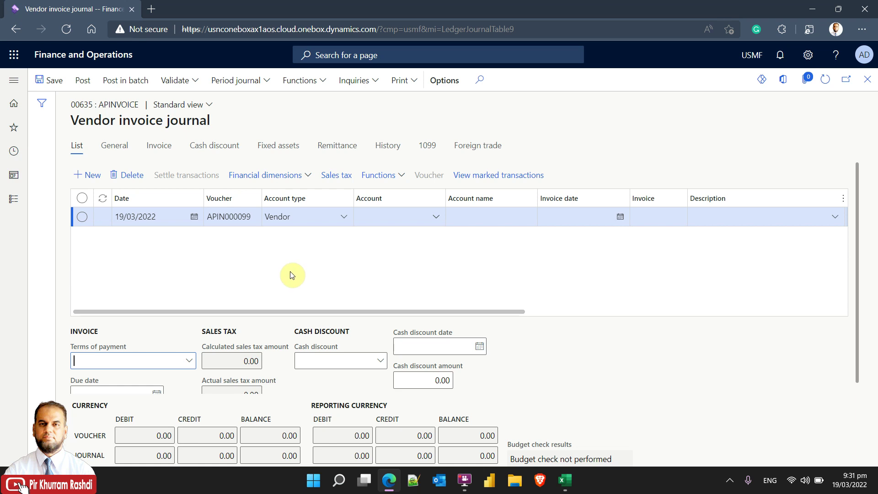
Step: Start the invoice line for vendor Acme Office Supplies with invoice date 19/03/2022
{"action": "left_click", "coordinate": [156, 218]}
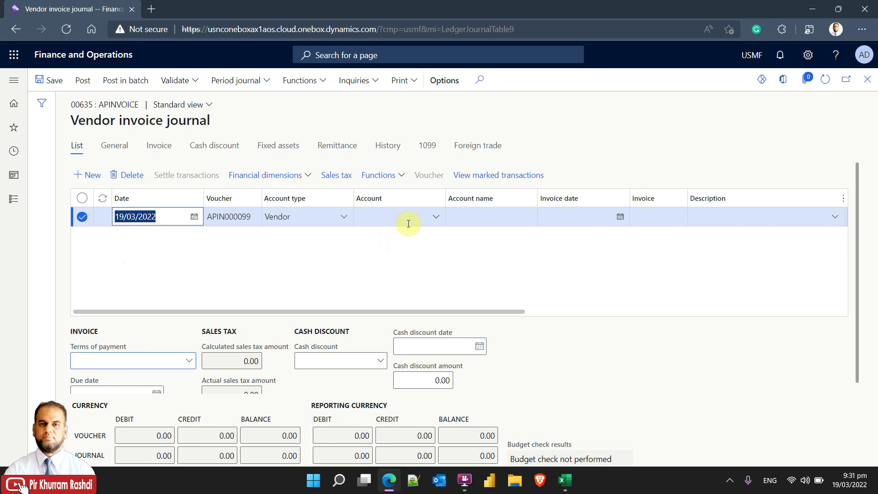
{"action": "left_click", "coordinate": [437, 219]}
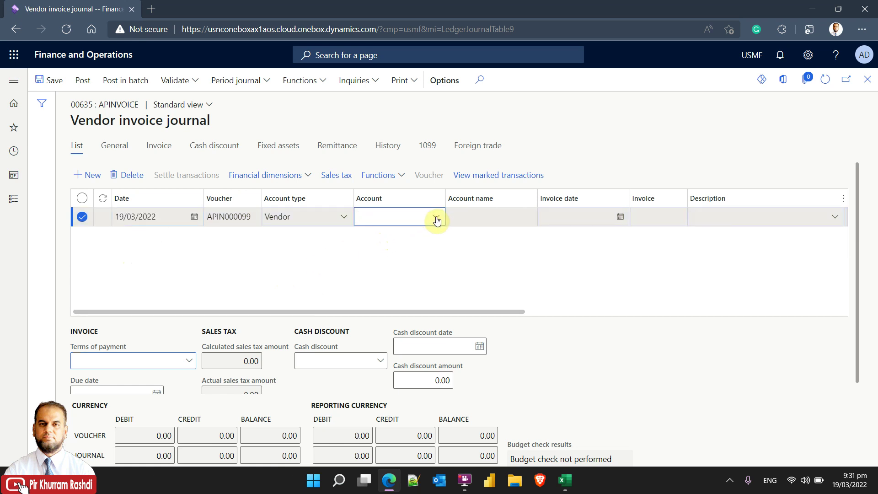
{"action": "left_click", "coordinate": [401, 256]}
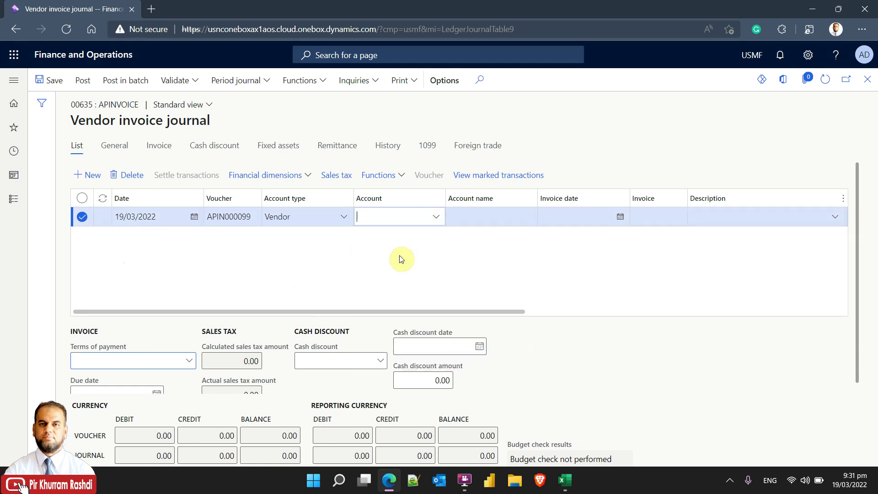
{"action": "left_click", "coordinate": [479, 220]}
{"action": "left_click", "coordinate": [556, 218]}
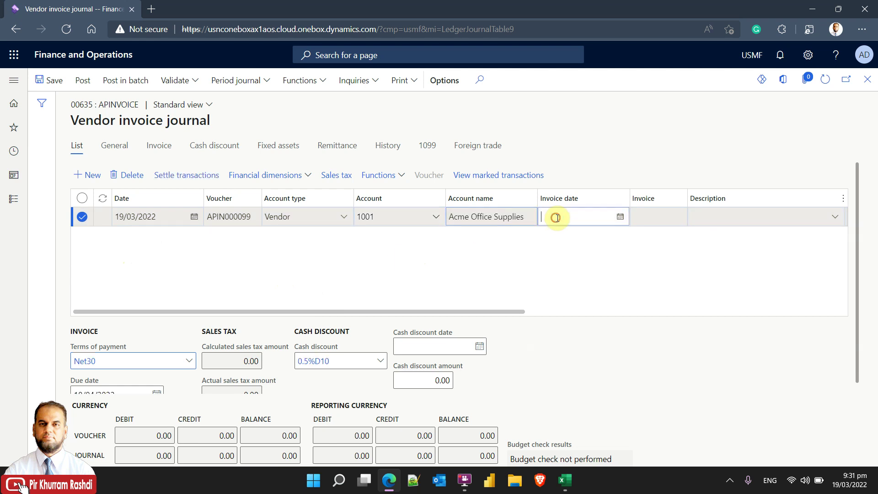
{"action": "left_click", "coordinate": [620, 217]}
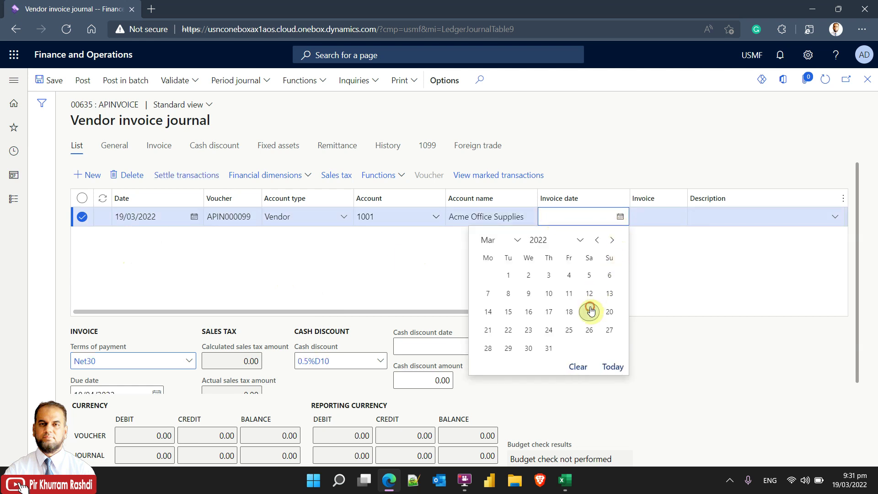
{"action": "left_click", "coordinate": [589, 310]}
{"action": "left_click_drag", "start_coordinate": [512, 311], "coordinate": [603, 311]}
Step: Enter the invoice number and the description 'Advance Rent Qtr (Apr-Jun 2022)'
{"action": "left_click", "coordinate": [501, 217]}
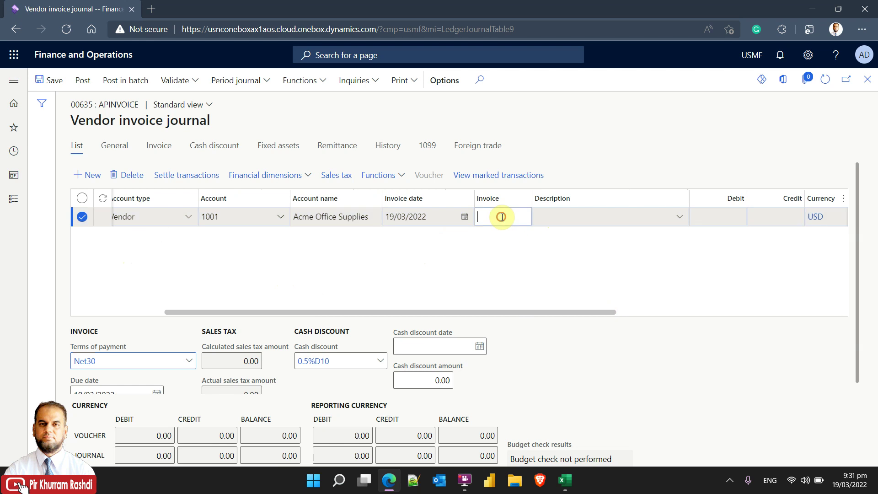
{"action": "type", "text": "Adv"}
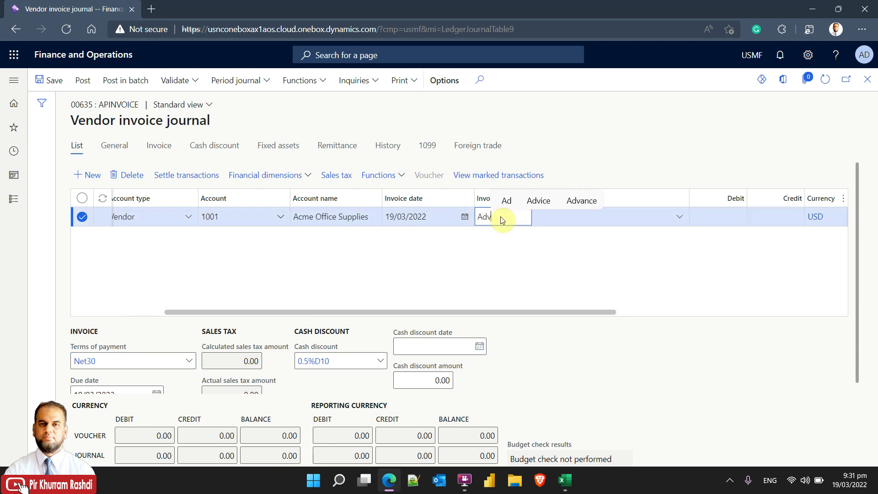
{"action": "type", "text": "Rent#13434"}
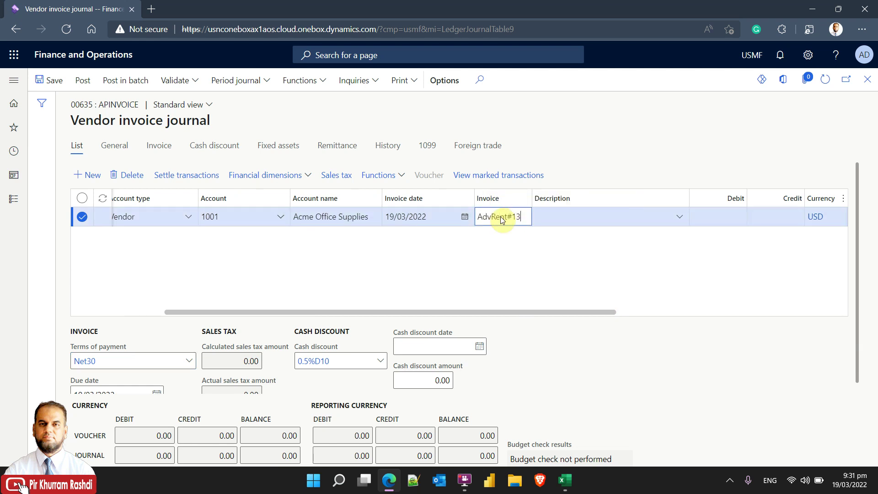
{"action": "left_click", "coordinate": [599, 213]}
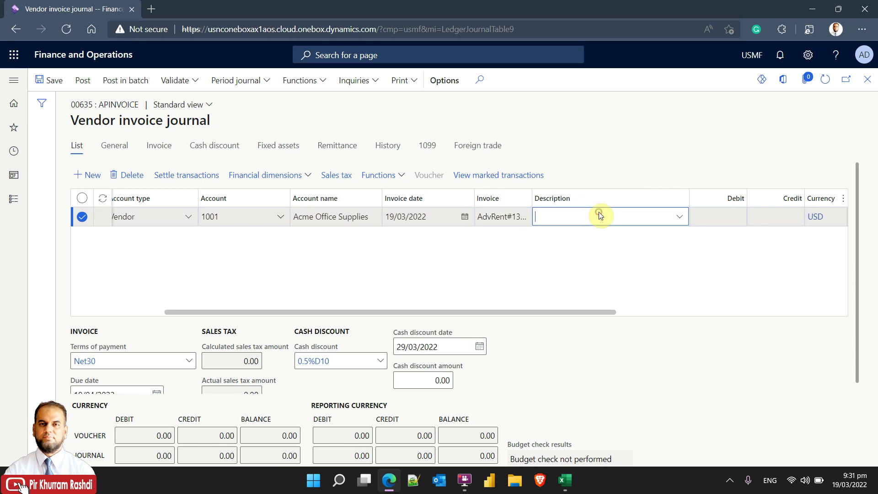
{"action": "type", "text": "Advance Rent"}
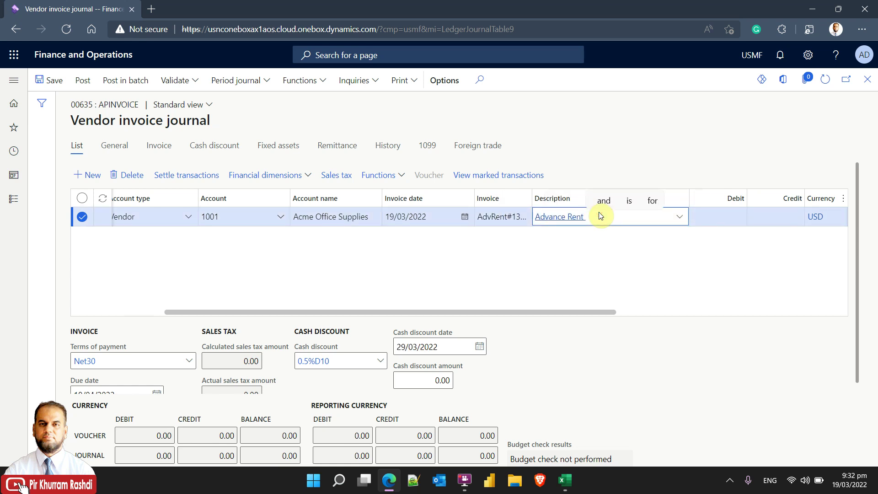
{"action": "type", "text": " Qtr ("}
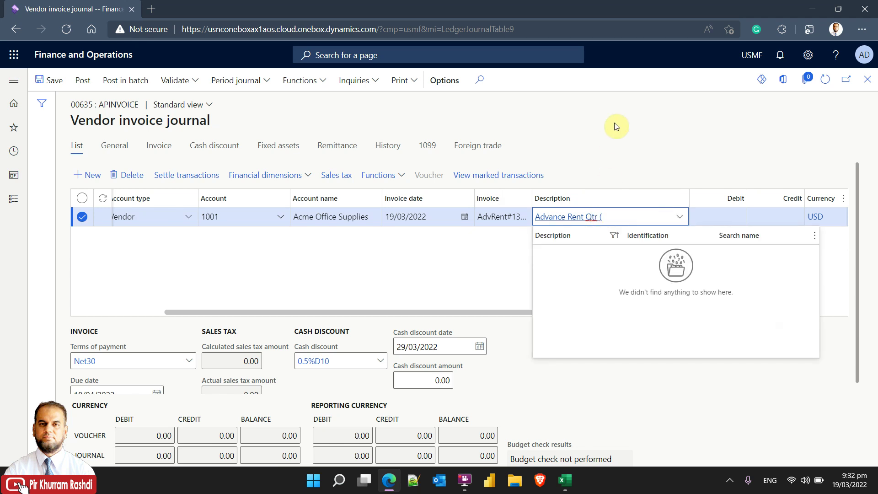
{"action": "type", "text": "Apr-Jun 2022)"}
{"action": "key", "text": "Tab"}
{"action": "key", "text": "Tab"}
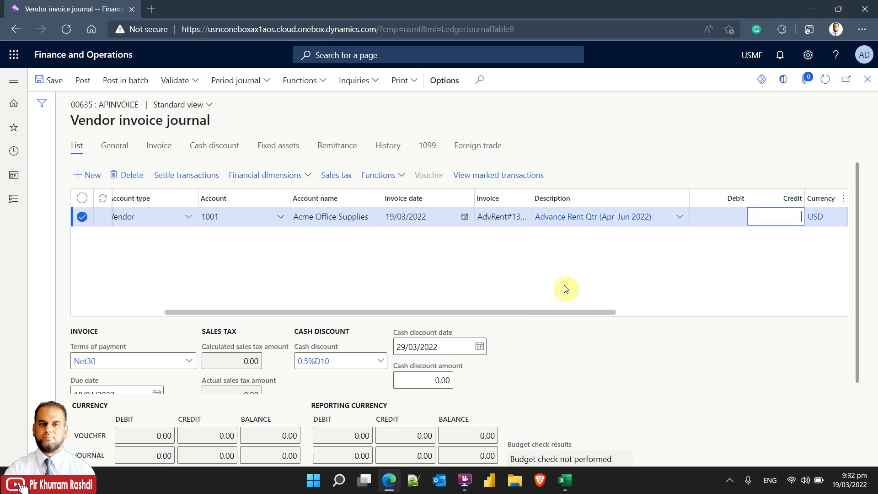
{"action": "left_click_drag", "start_coordinate": [561, 313], "coordinate": [647, 313]}
{"action": "left_click", "coordinate": [630, 220]}
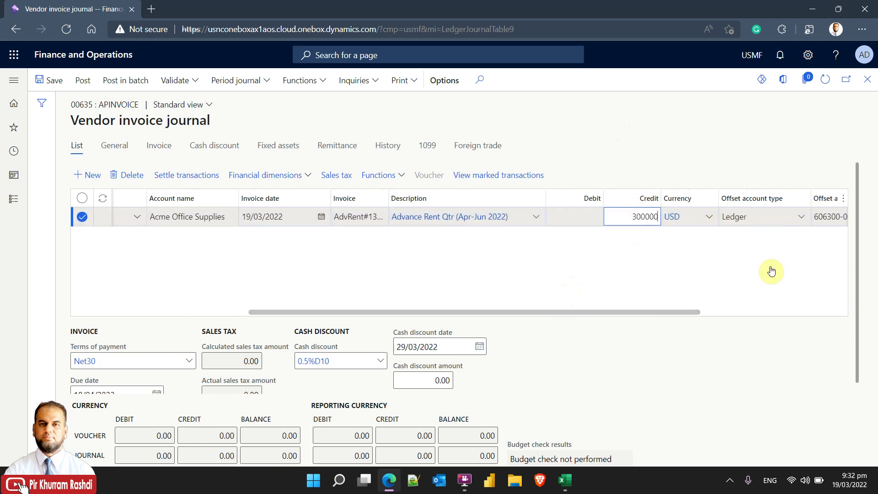
Step: Credit 300,000.00, clear the defaulted offset account 606300, and delete the invalid 'Prep' entry
{"action": "left_click_drag", "start_coordinate": [691, 311], "coordinate": [816, 312]}
{"action": "left_click", "coordinate": [625, 217]}
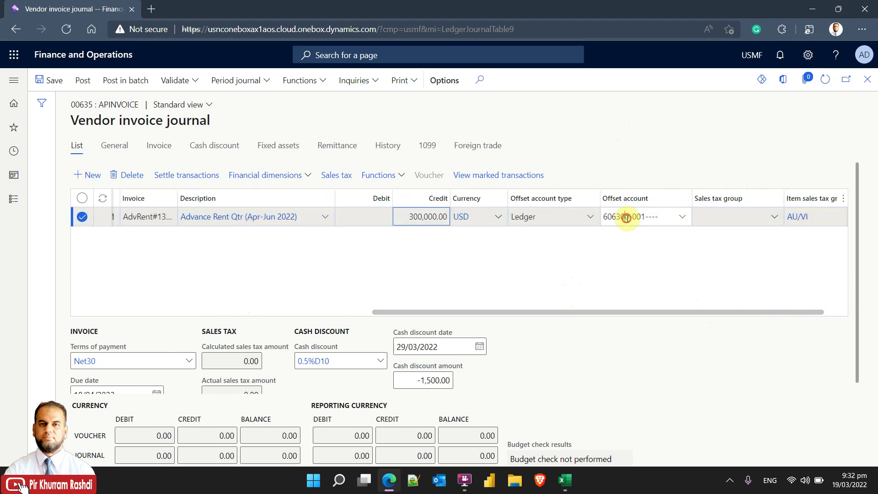
{"action": "mouse_move", "coordinate": [630, 217]}
{"action": "left_mouse_down"}
{"action": "mouse_move", "coordinate": [587, 217]}
{"action": "mouse_move", "coordinate": [614, 217]}
{"action": "left_mouse_up"}
{"action": "key", "text": "BackSpace"}
{"action": "key", "text": "BackSpace"}
{"action": "left_click", "coordinate": [603, 216]}
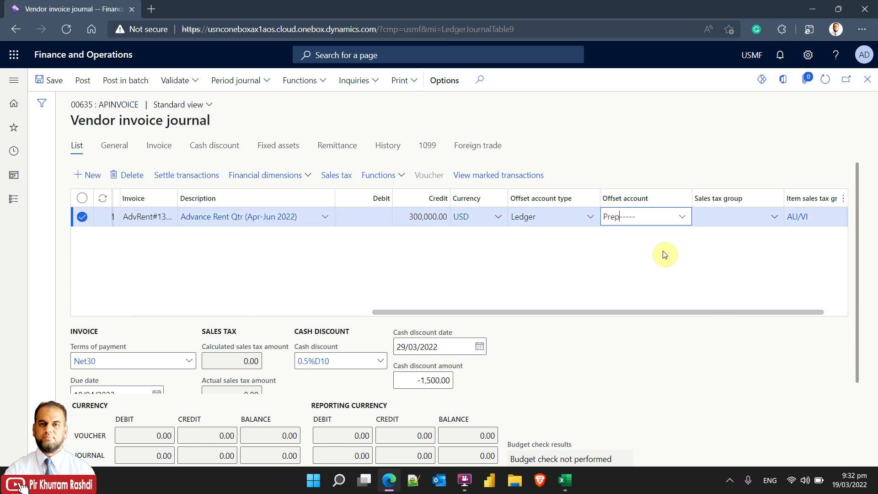
{"action": "left_click", "coordinate": [682, 217]}
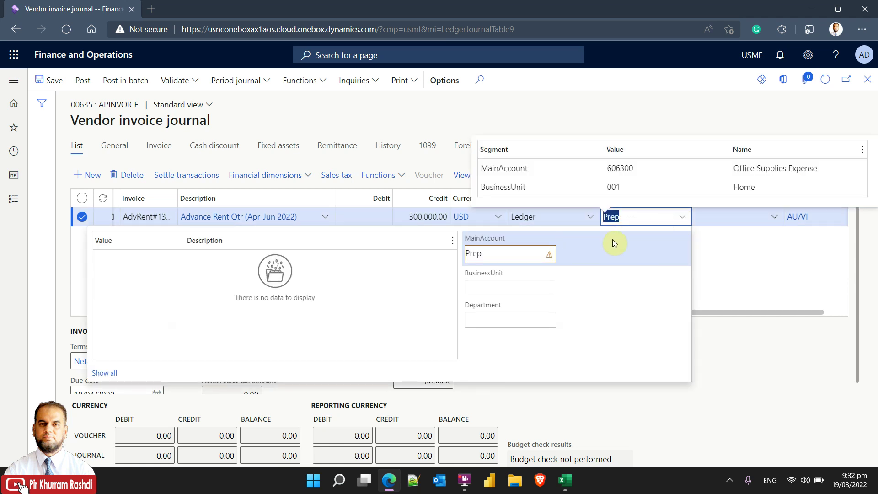
{"action": "left_click", "coordinate": [710, 269]}
{"action": "left_click_drag", "start_coordinate": [617, 235], "coordinate": [605, 235]}
{"action": "key", "text": "BackSpace"}
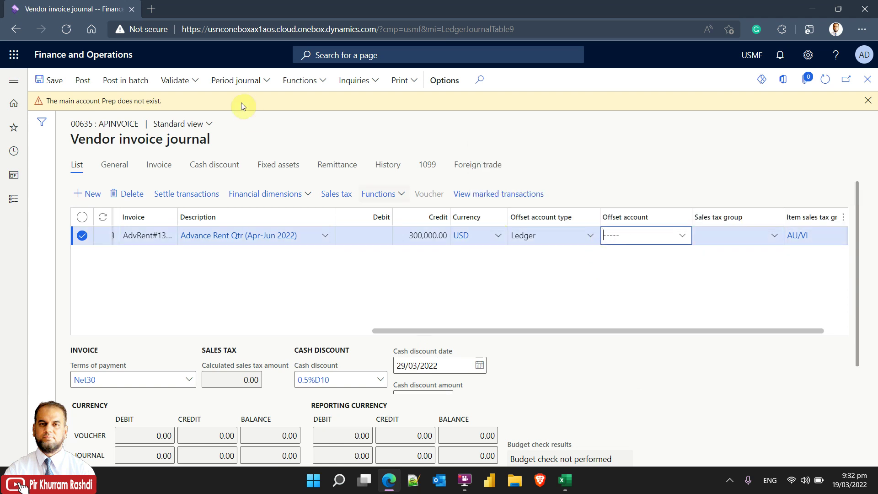
Step: In a duplicated browser tab, open the QTRADVRENT accrual scheme
{"action": "right_click", "coordinate": [113, 17]}
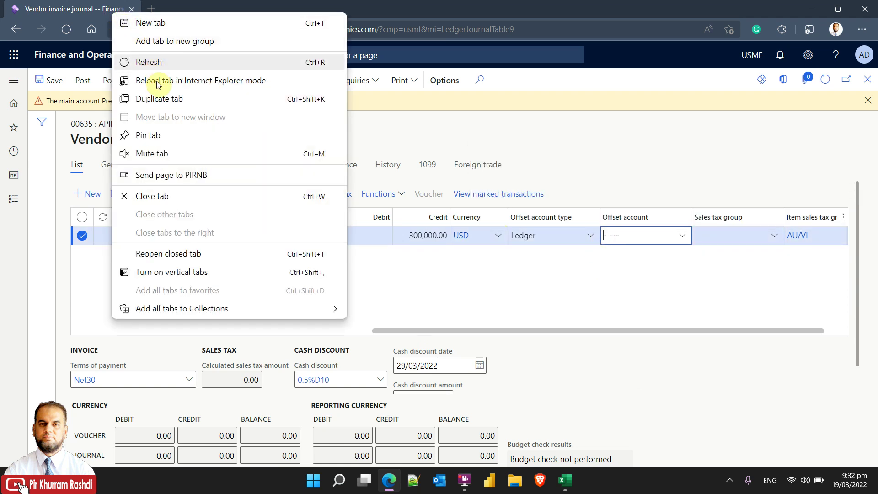
{"action": "left_click", "coordinate": [156, 96]}
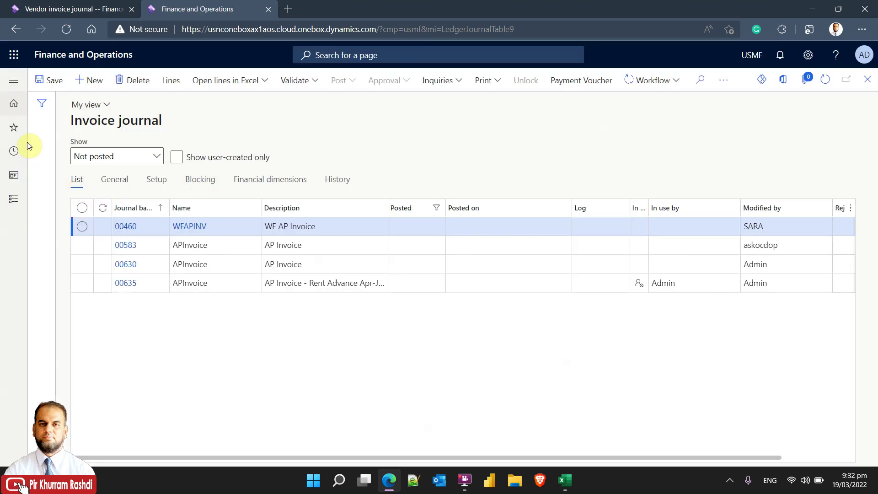
{"action": "left_click", "coordinate": [17, 201]}
{"action": "scroll", "coordinate": [79, 301], "scroll_direction": "down", "scroll_amount": 7}
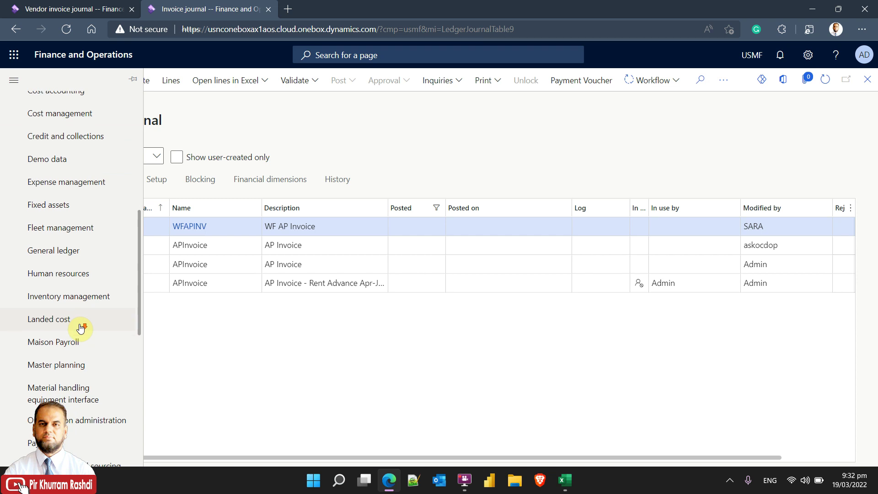
{"action": "left_click", "coordinate": [68, 251]}
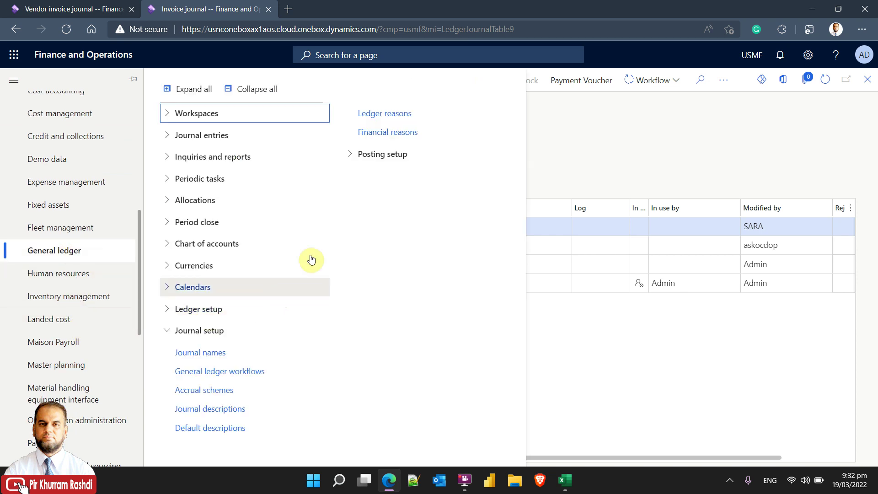
{"action": "left_click", "coordinate": [228, 391]}
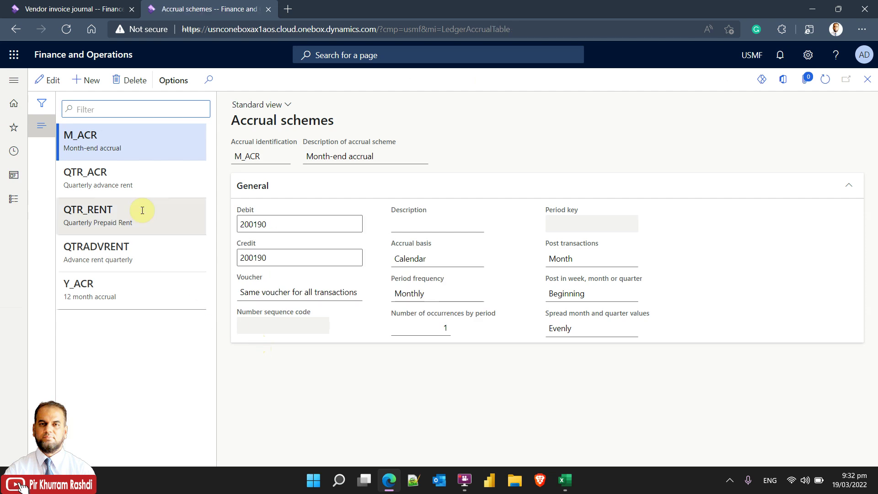
{"action": "left_click", "coordinate": [124, 247]}
Step: Copy account 132190 from the scheme into the invoice line's offset account
{"action": "left_click", "coordinate": [280, 224]}
{"action": "key", "text": "ctrl+c"}
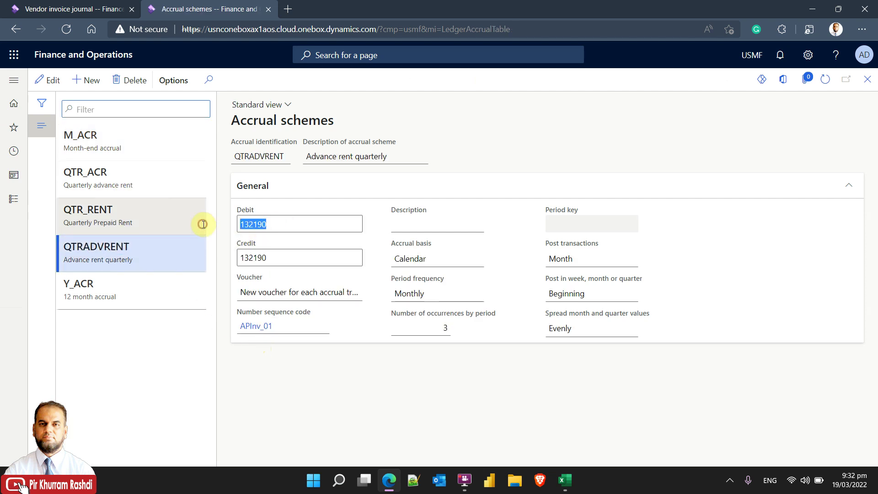
{"action": "left_click", "coordinate": [108, 10]}
{"action": "left_click", "coordinate": [630, 216]}
{"action": "key", "text": "ctrl+v"}
Step: Trim the offset account to 132190 by removing the 001 business unit segment
{"action": "left_click", "coordinate": [718, 215]}
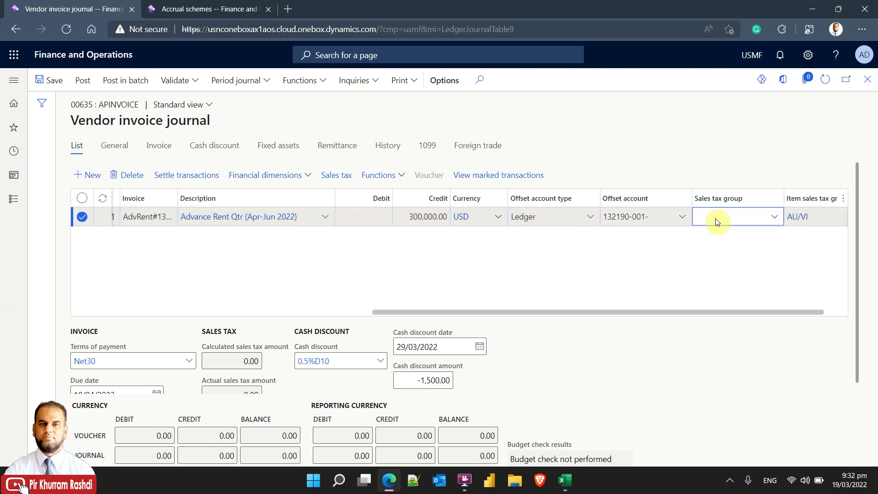
{"action": "left_click_drag", "start_coordinate": [662, 312], "coordinate": [733, 311]}
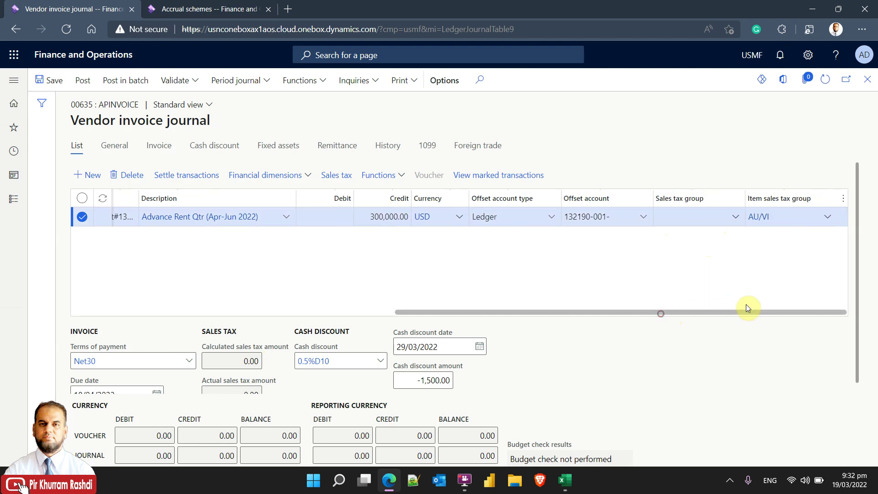
{"action": "left_click", "coordinate": [607, 217]}
{"action": "double_click", "coordinate": [599, 217]}
{"action": "key", "text": "BackSpace"}
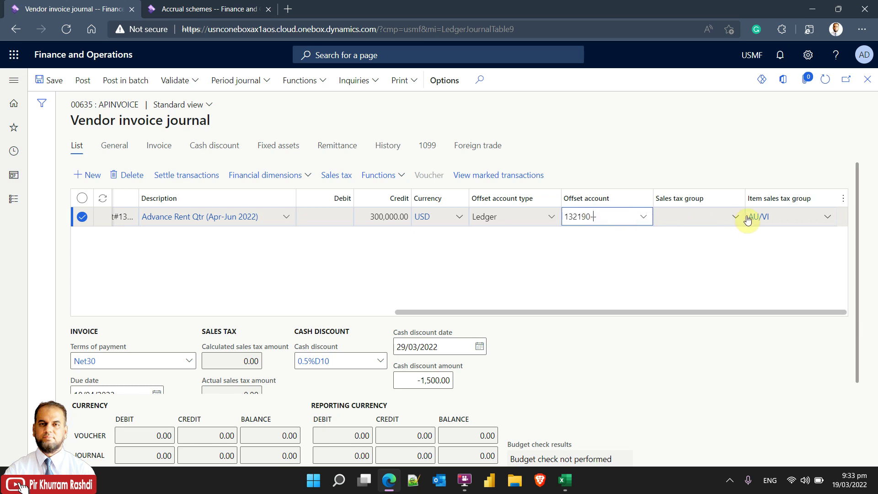
Step: Replace the AU/VI item sales tax group with SPB
{"action": "left_click", "coordinate": [777, 218]}
{"action": "key", "text": "BackSpace"}
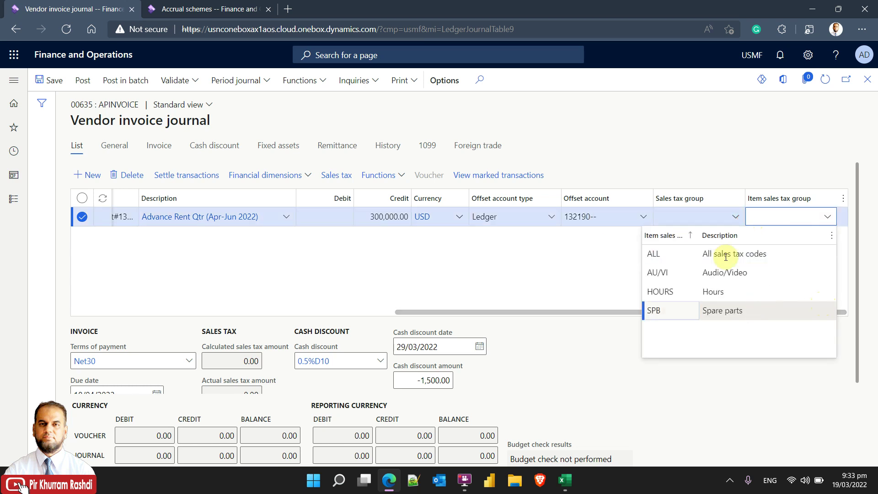
{"action": "left_click", "coordinate": [822, 304]}
{"action": "left_click", "coordinate": [693, 213]}
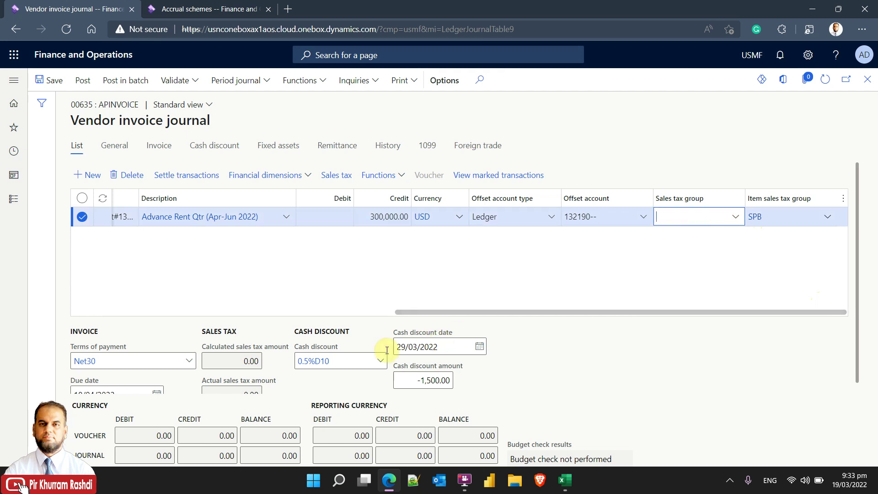
Step: Remove the 0.5%D10 cash discount and set the terms of payment to Cash
{"action": "left_click_drag", "start_coordinate": [352, 361], "coordinate": [286, 363]}
{"action": "key", "text": "BackSpace"}
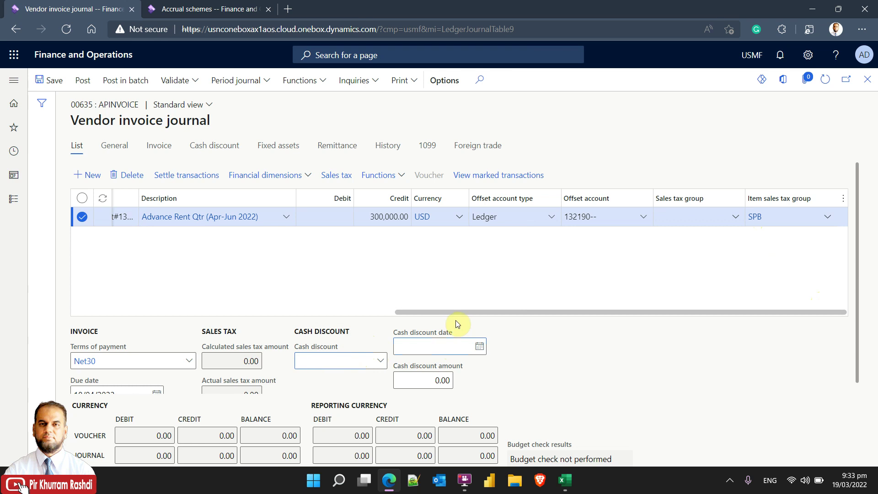
{"action": "left_click_drag", "start_coordinate": [447, 312], "coordinate": [153, 313]}
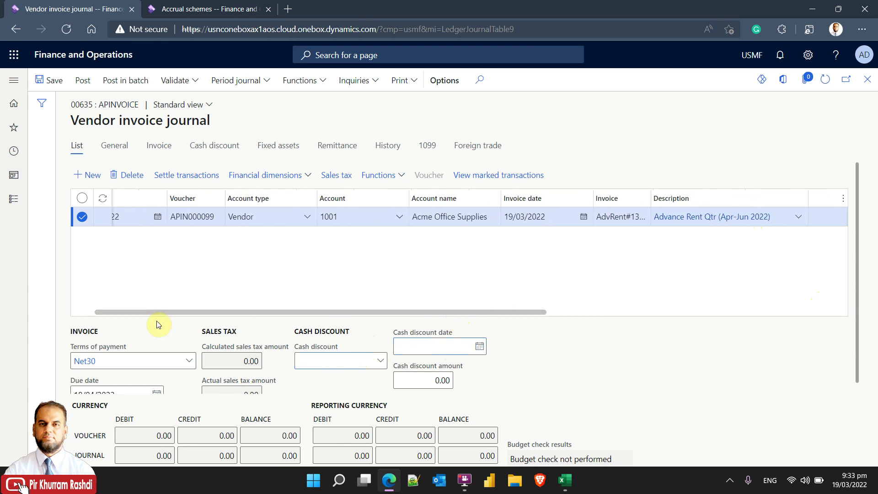
{"action": "left_click", "coordinate": [193, 360]}
{"action": "scroll", "coordinate": [151, 274], "scroll_direction": "up", "scroll_amount": 3}
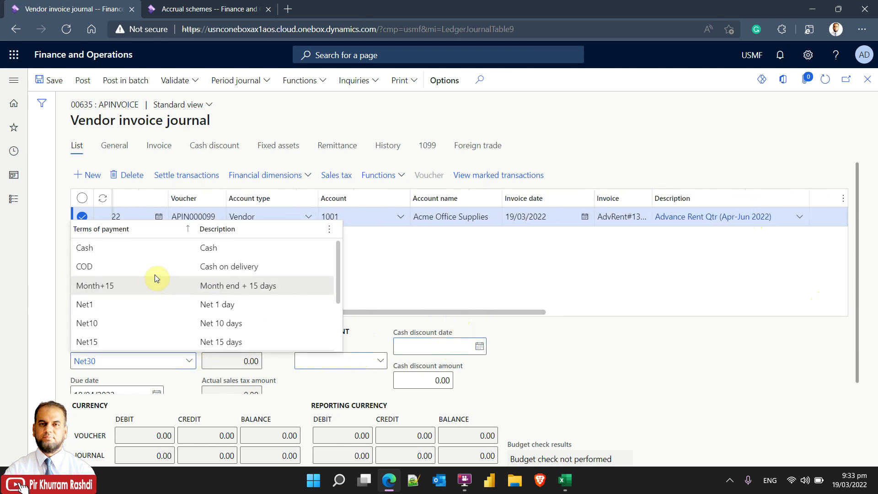
{"action": "left_click", "coordinate": [153, 249]}
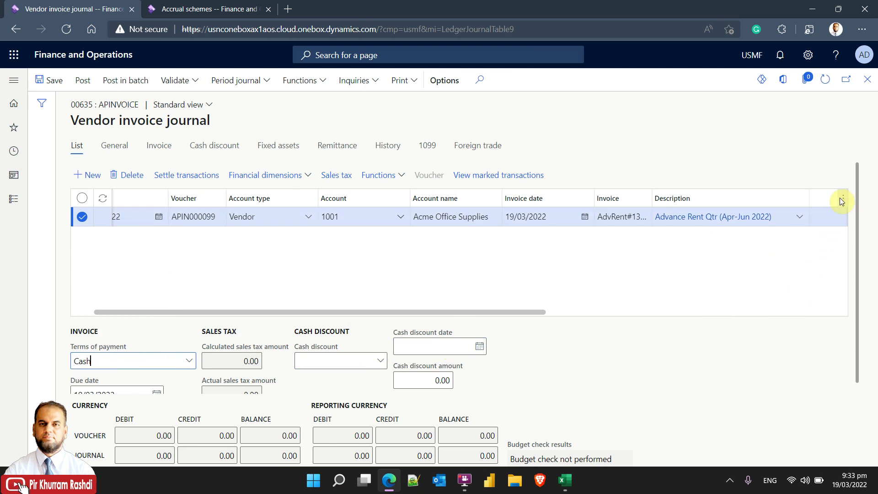
Step: Check the SPB item sales tax group and the empty sales tax group on the line
{"action": "left_click_drag", "start_coordinate": [854, 170], "coordinate": [856, 294]}
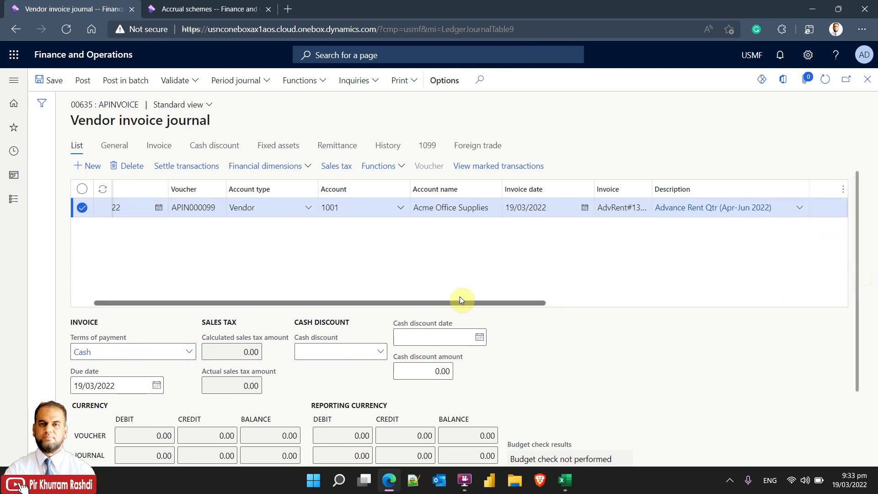
{"action": "left_click_drag", "start_coordinate": [455, 301], "coordinate": [795, 304]}
{"action": "left_click", "coordinate": [791, 207]}
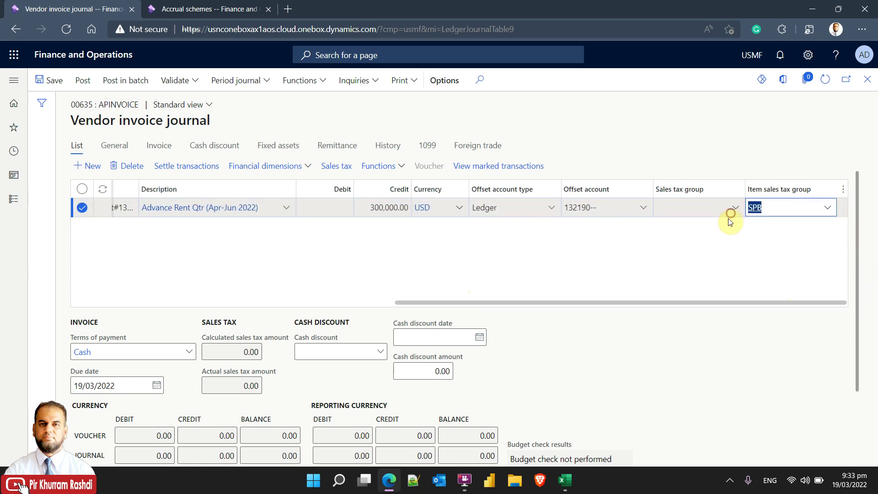
{"action": "left_click", "coordinate": [699, 213]}
{"action": "left_click_drag", "start_coordinate": [659, 302], "coordinate": [282, 304]}
{"action": "right_click", "coordinate": [98, 337]}
{"action": "mouse_move", "coordinate": [99, 342]}
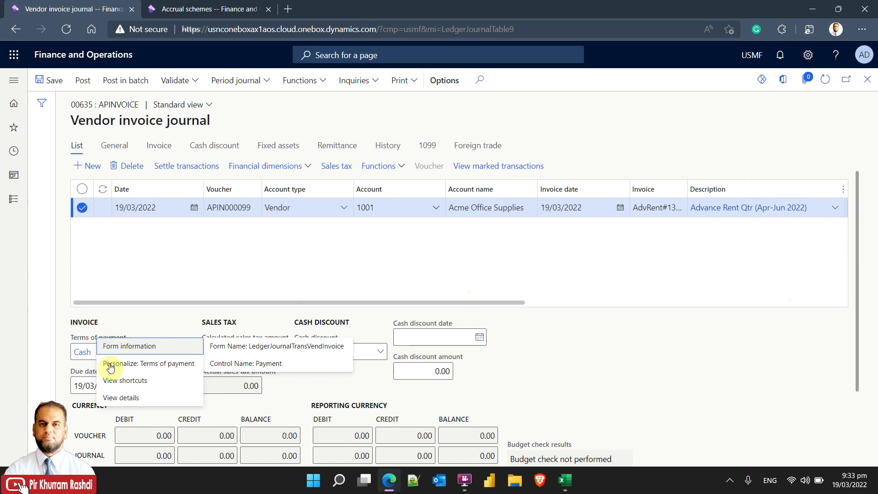
{"action": "left_click", "coordinate": [120, 396]}
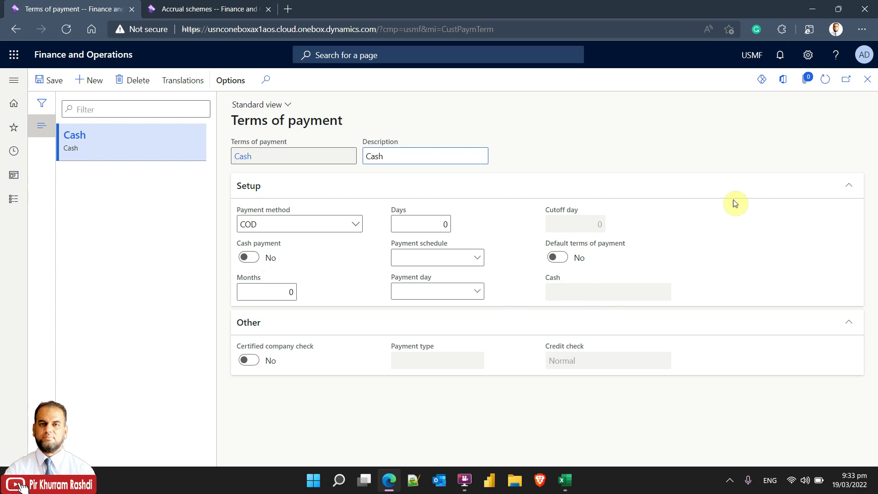
{"action": "left_click", "coordinate": [866, 79]}
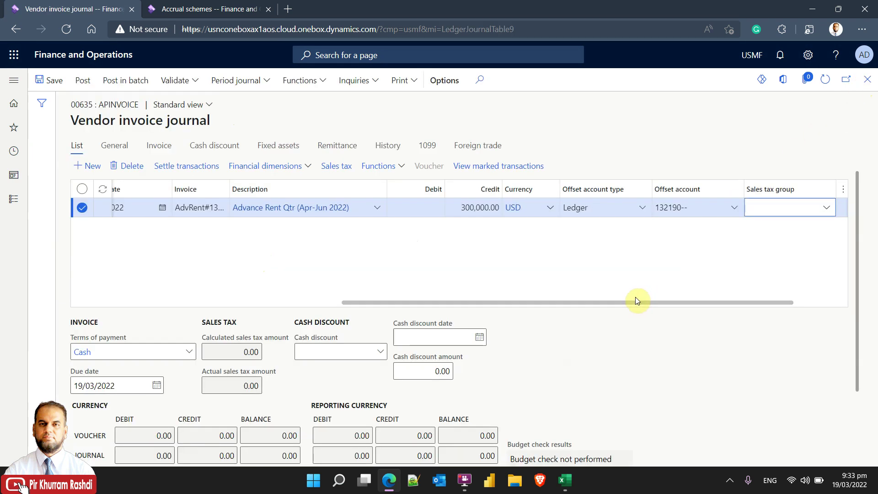
{"action": "left_click_drag", "start_coordinate": [613, 303], "coordinate": [792, 302]}
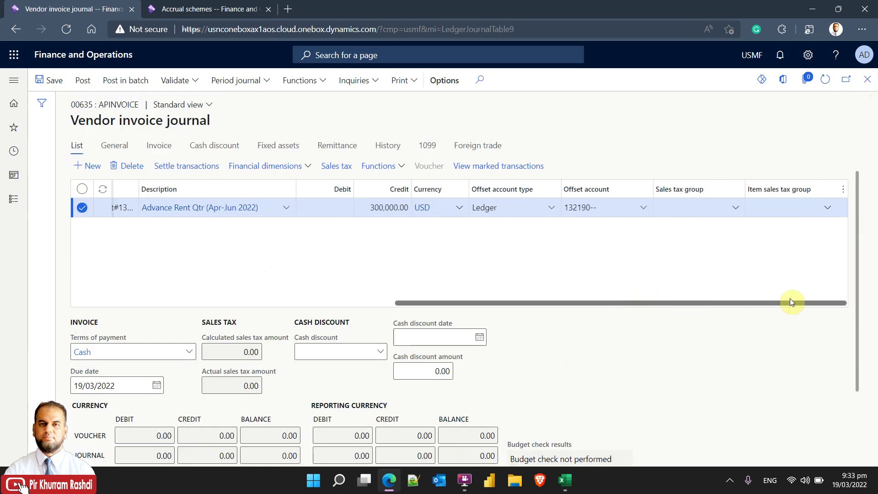
{"action": "left_click_drag", "start_coordinate": [506, 300], "coordinate": [482, 303]}
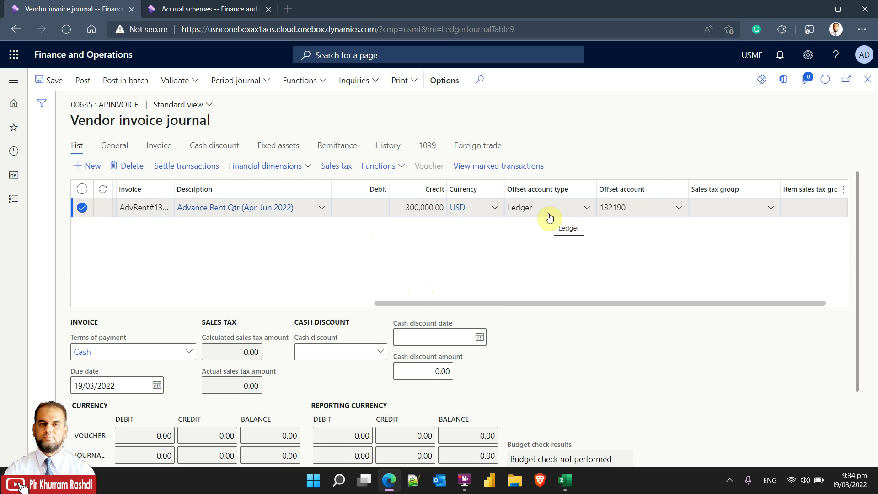
{"action": "left_click_drag", "start_coordinate": [619, 302], "coordinate": [305, 303]}
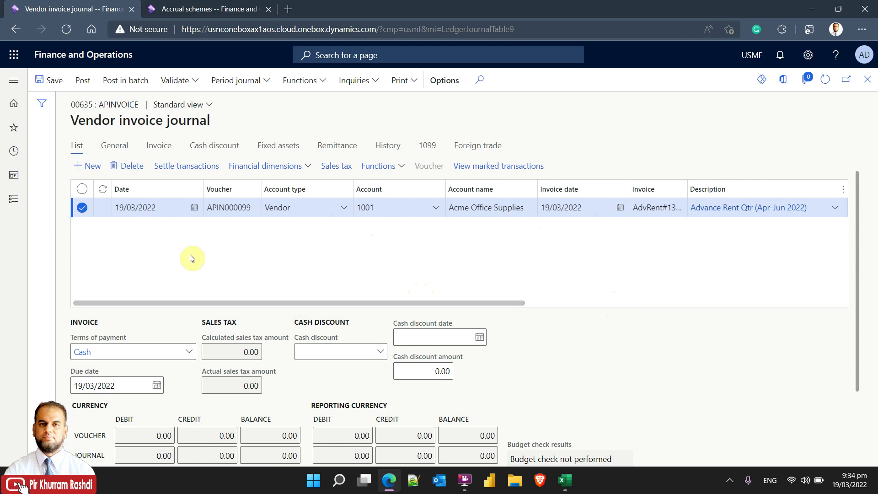
Step: Add a new journal line dated 01/04/2022
{"action": "left_click", "coordinate": [91, 169]}
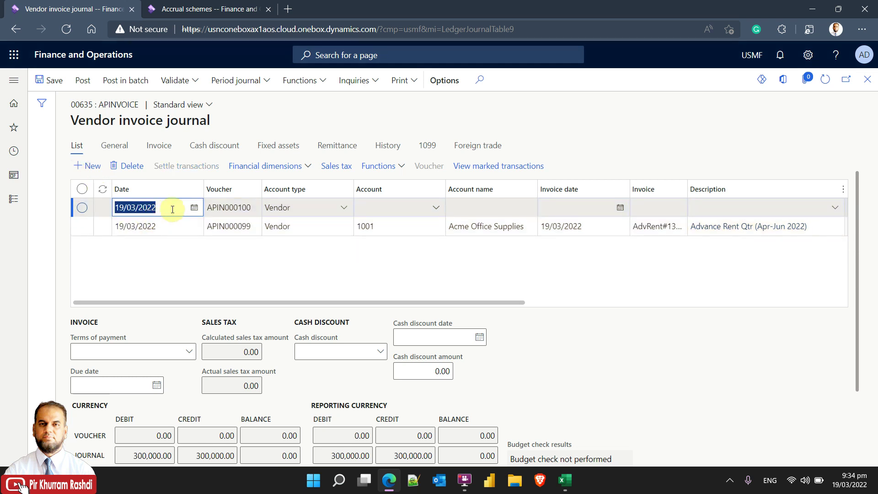
{"action": "left_click", "coordinate": [193, 207]}
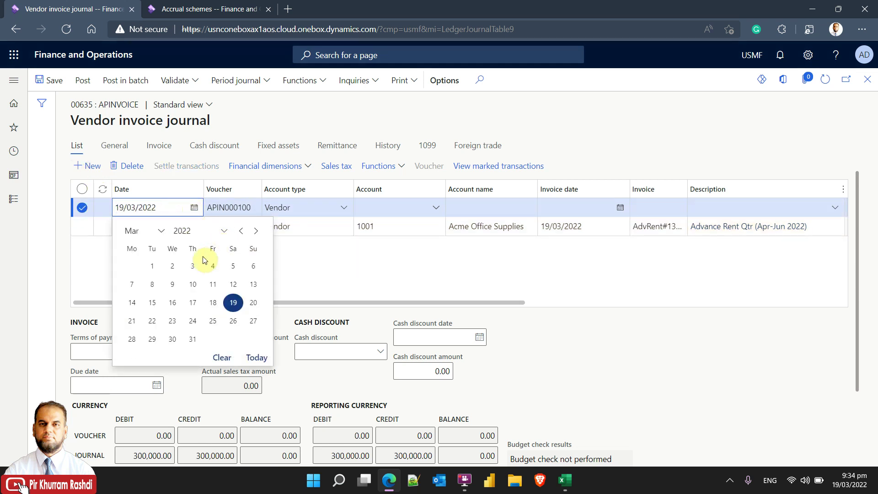
{"action": "left_click", "coordinate": [254, 234]}
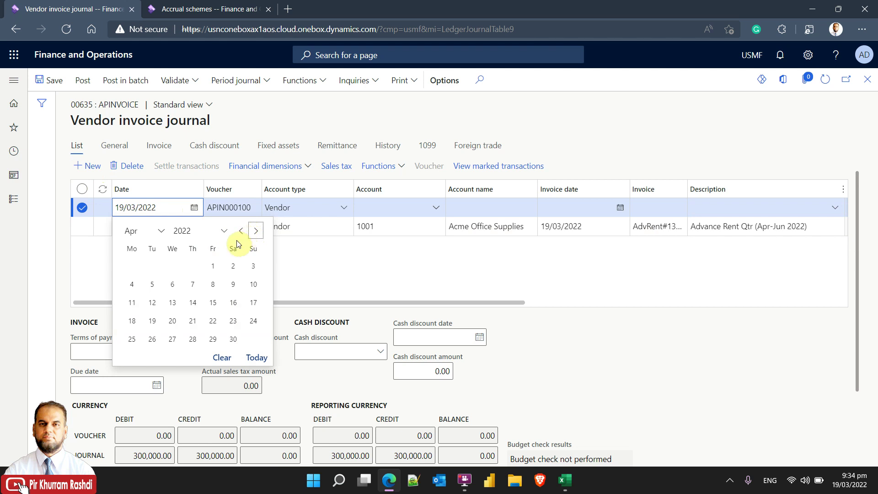
{"action": "left_click", "coordinate": [212, 266]}
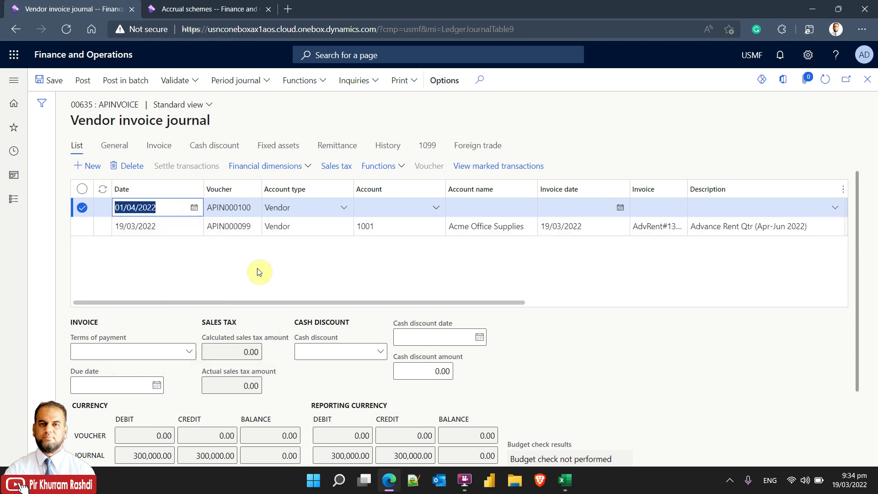
Step: Set the line to account type Ledger with main account 605150 Rent Expense
{"action": "left_click", "coordinate": [347, 206]}
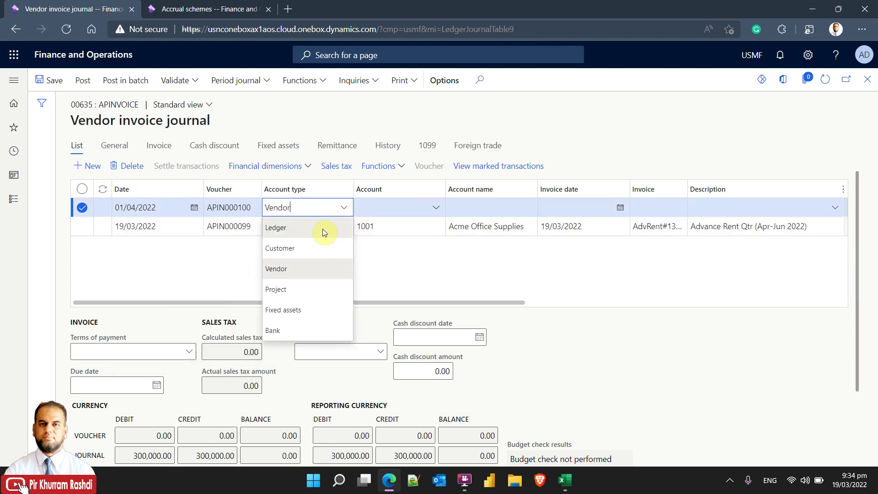
{"action": "left_click", "coordinate": [308, 227]}
{"action": "left_click", "coordinate": [383, 206]}
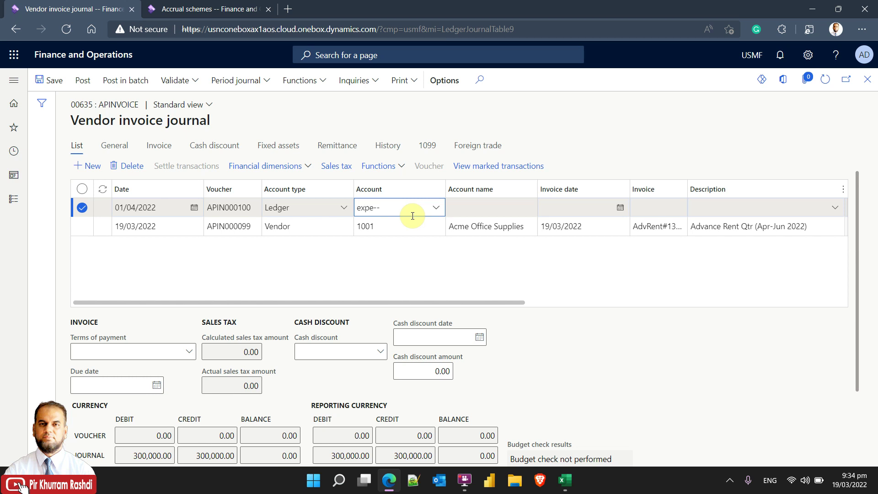
{"action": "left_click", "coordinate": [436, 208]}
{"action": "left_click", "coordinate": [420, 250]}
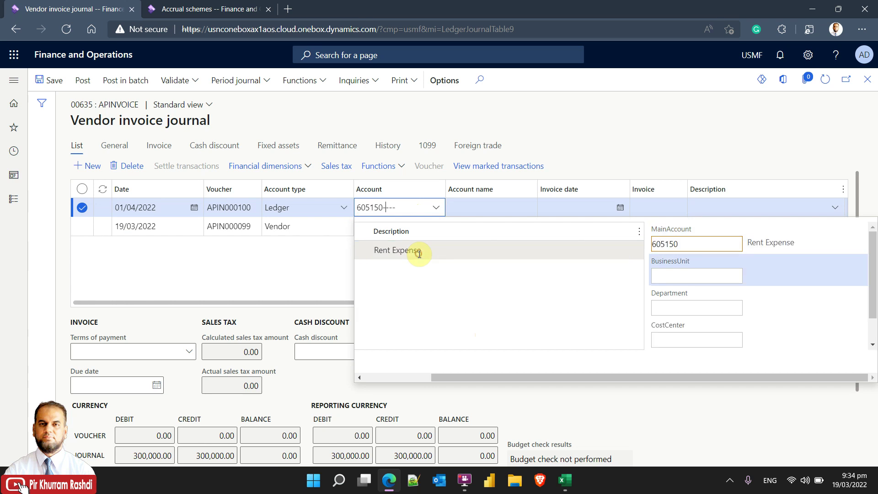
{"action": "left_click", "coordinate": [469, 205]}
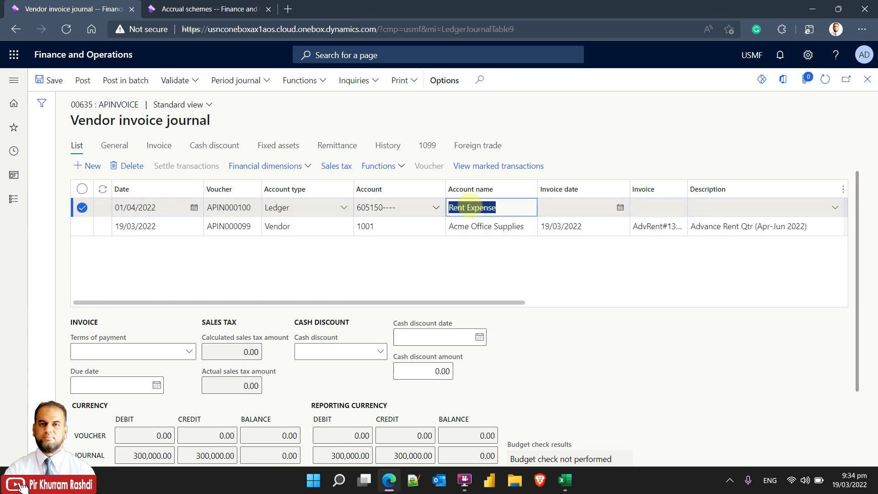
{"action": "left_click_drag", "start_coordinate": [499, 306], "coordinate": [632, 293]}
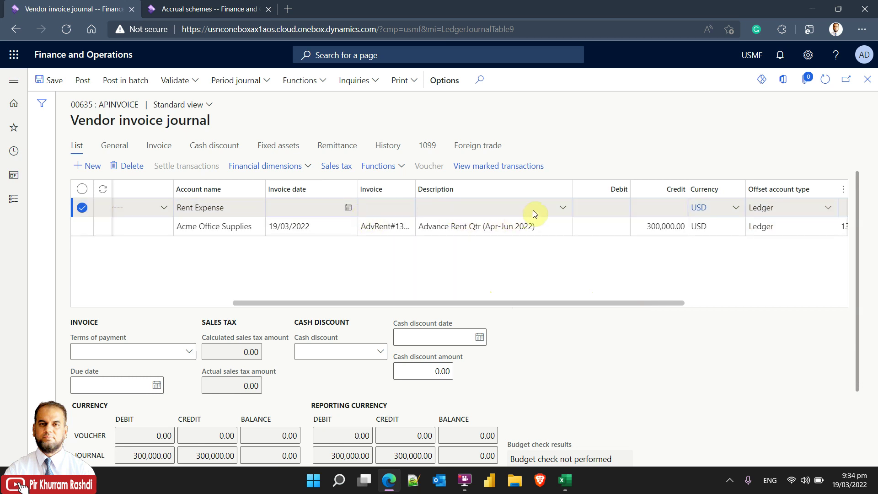
Step: Debit 300,000.00 against offset account 132190
{"action": "left_click", "coordinate": [606, 202]}
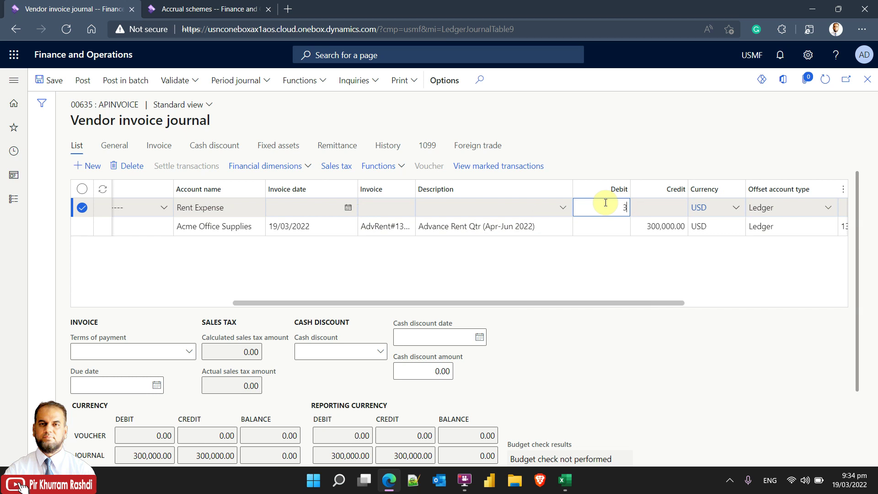
{"action": "left_click", "coordinate": [641, 202]}
{"action": "left_click_drag", "start_coordinate": [646, 297], "coordinate": [762, 296]}
{"action": "left_click", "coordinate": [660, 208]}
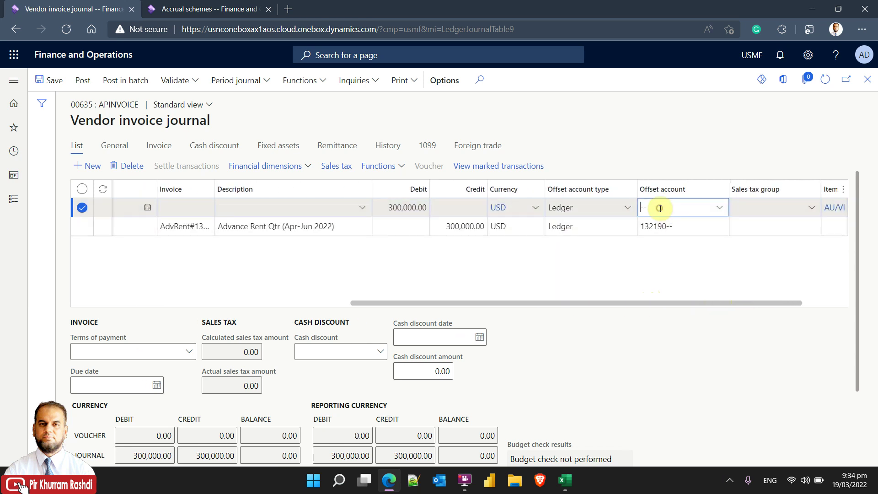
{"action": "type", "text": "132190"}
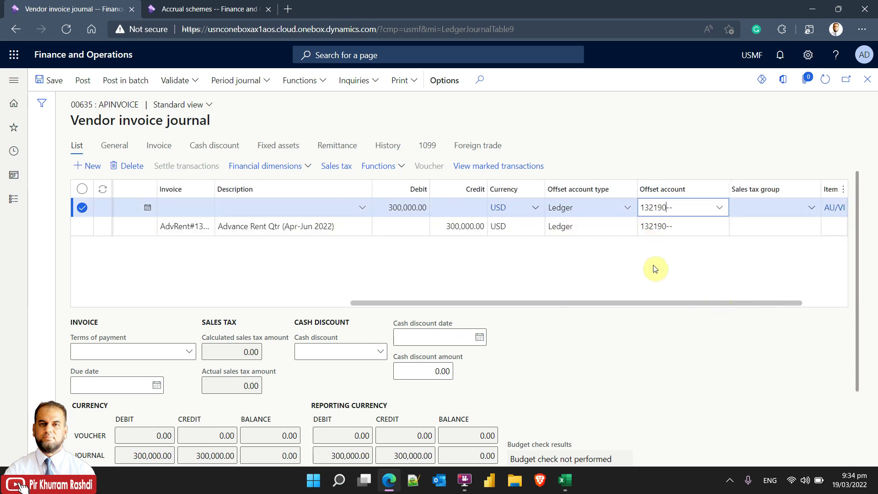
{"action": "left_click", "coordinate": [759, 208]}
{"action": "left_click_drag", "start_coordinate": [732, 303], "coordinate": [834, 295]}
Step: Clear the AU/VI item sales tax group on the new line
{"action": "left_click", "coordinate": [742, 207]}
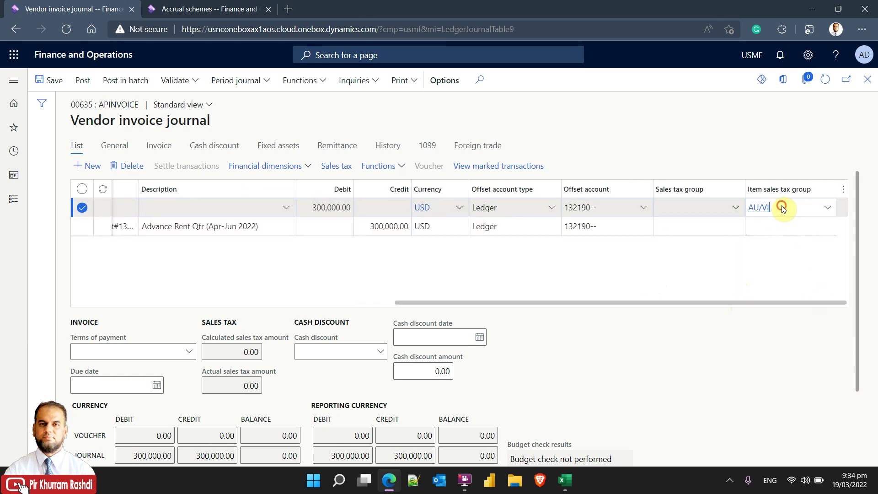
{"action": "key", "text": "BackSpace"}
{"action": "left_click", "coordinate": [707, 210]}
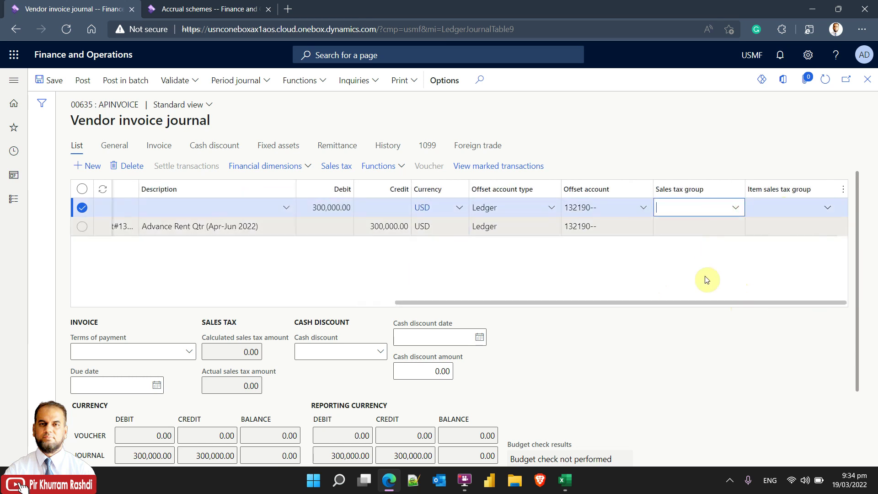
{"action": "left_click_drag", "start_coordinate": [691, 304], "coordinate": [334, 304]}
Step: Assign accrual scheme QTRADVRENT to the Rent Expense line and show its accrual transactions
{"action": "left_click", "coordinate": [393, 166]}
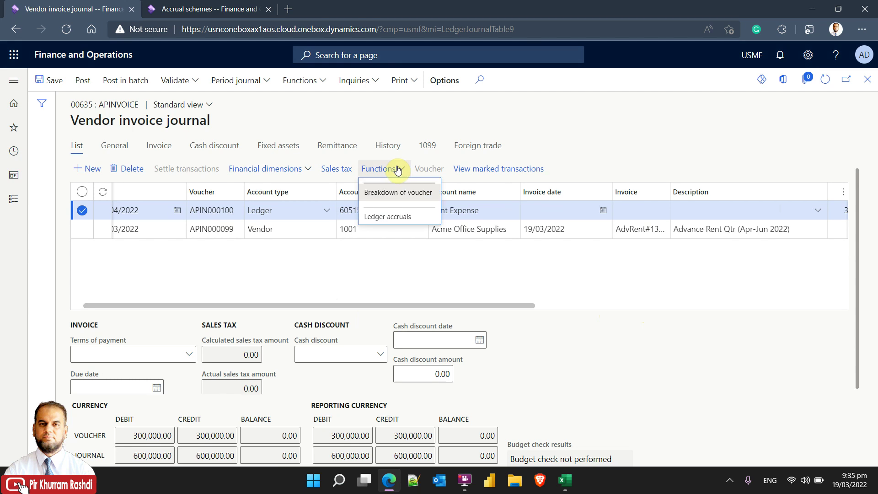
{"action": "left_click", "coordinate": [400, 213]}
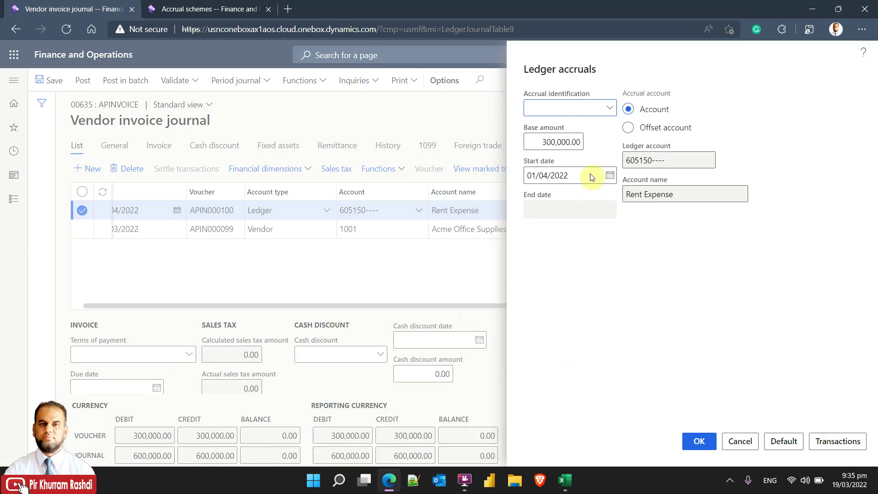
{"action": "left_click", "coordinate": [608, 109]}
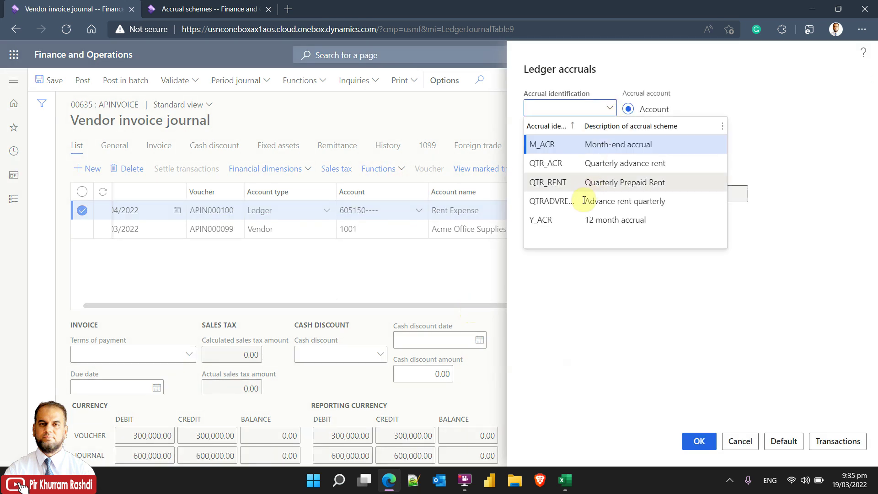
{"action": "left_click_drag", "start_coordinate": [580, 126], "coordinate": [630, 126]}
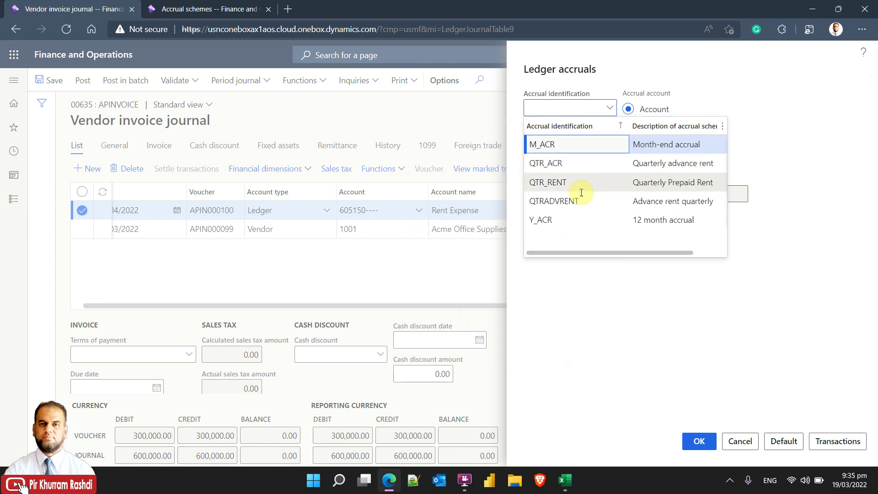
{"action": "left_click", "coordinate": [576, 198]}
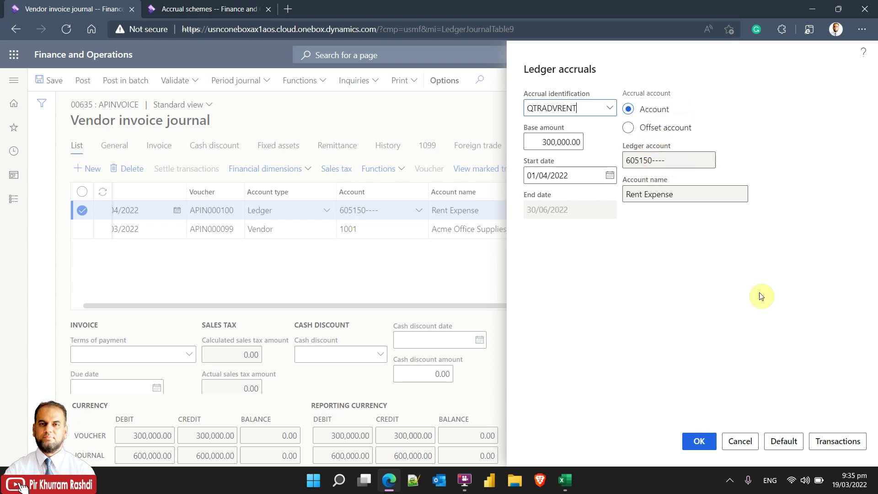
{"action": "left_click", "coordinate": [818, 437]}
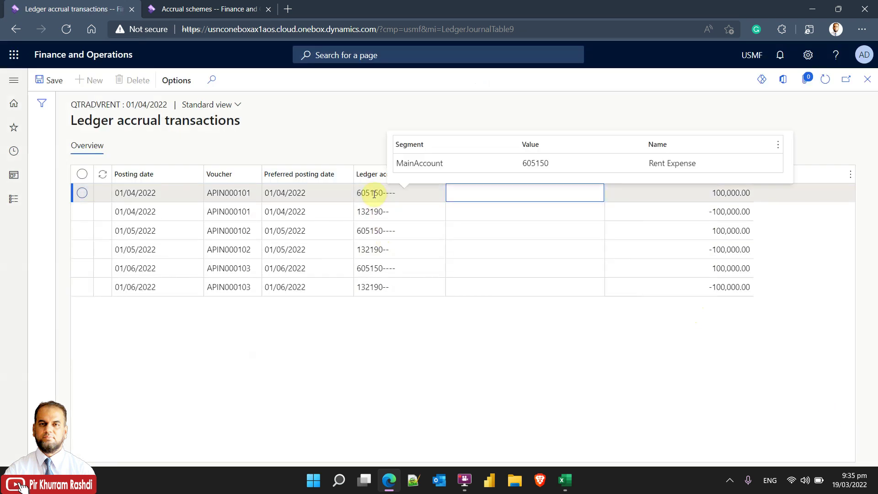
Step: Review the second accrual transaction, then close the page and accept the QTRADVRENT accrual settings
{"action": "left_click", "coordinate": [359, 215]}
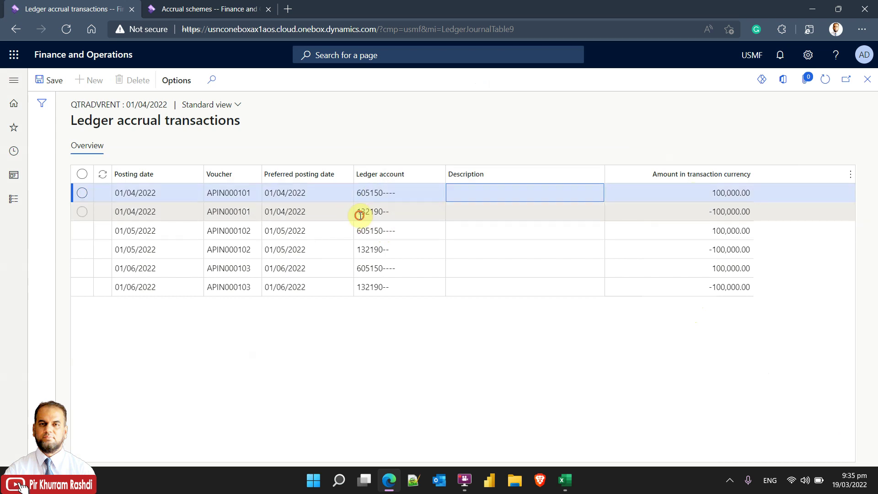
{"action": "left_click", "coordinate": [712, 214]}
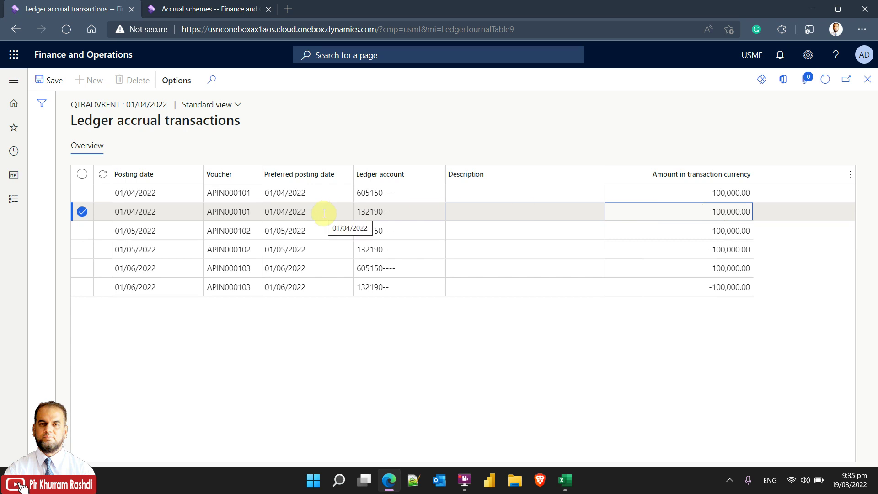
{"action": "left_click", "coordinate": [867, 79]}
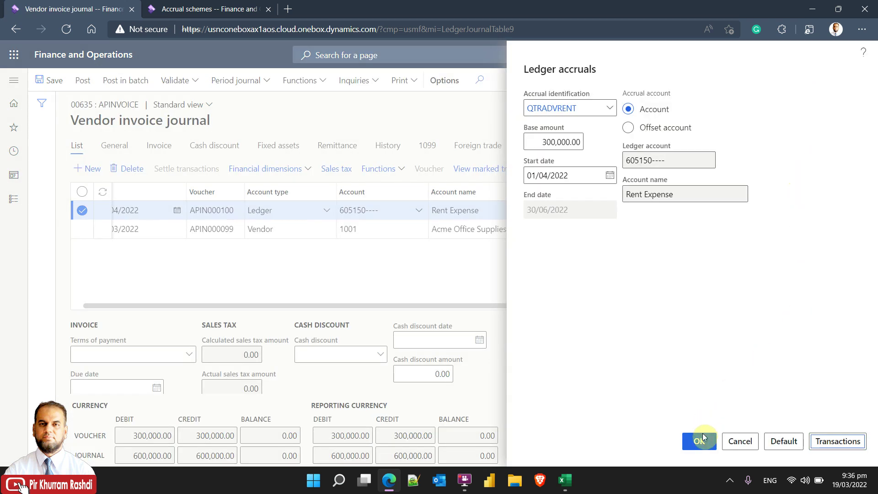
{"action": "left_click", "coordinate": [702, 436]}
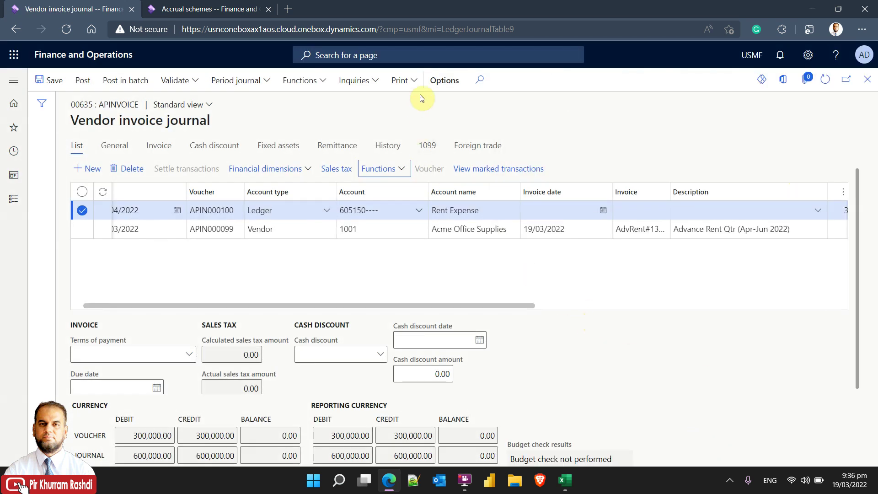
Step: Print the journal to Screen with Accrual schemes set to Yes
{"action": "left_click", "coordinate": [418, 82]}
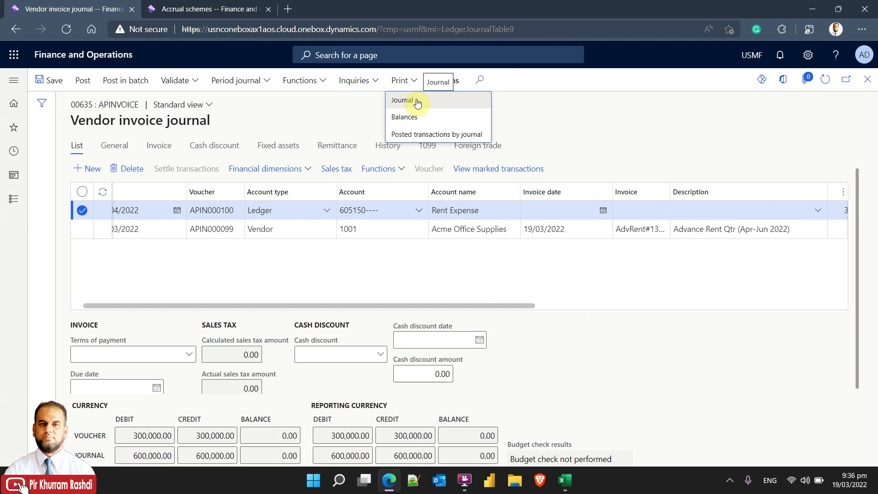
{"action": "left_click", "coordinate": [414, 100]}
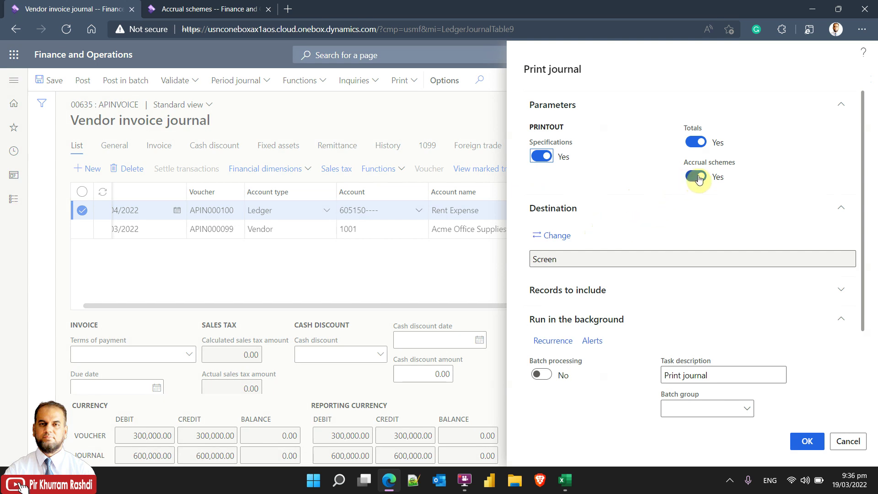
{"action": "left_click", "coordinate": [804, 438]}
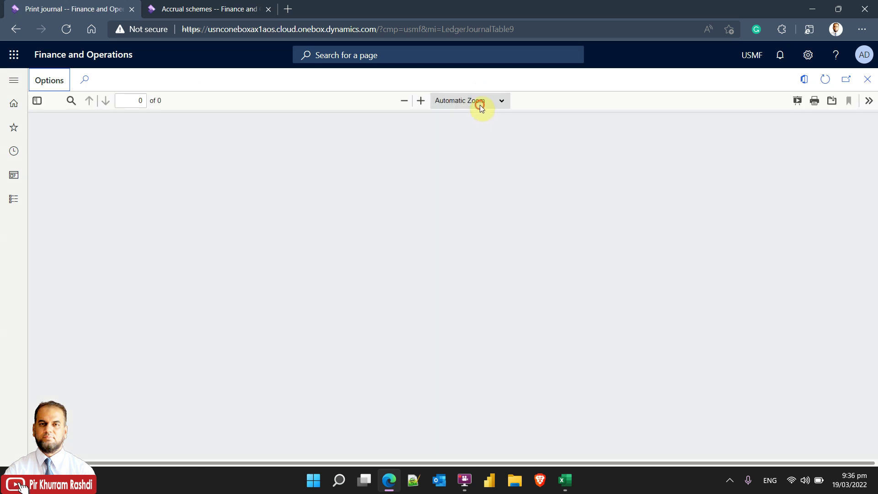
Step: Fit the report to page width and locate the QTRADVRENT accrual identification
{"action": "left_click", "coordinate": [479, 105]}
{"action": "left_click", "coordinate": [471, 142]}
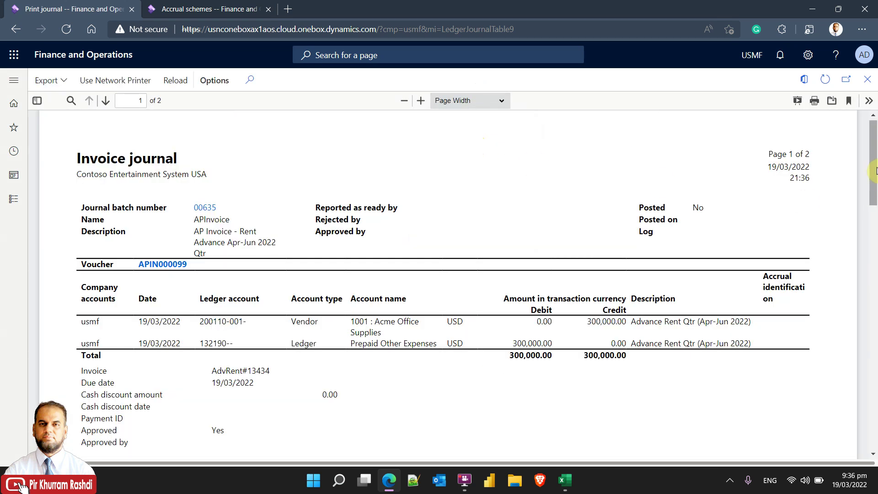
{"action": "left_click_drag", "start_coordinate": [873, 167], "coordinate": [717, 198]}
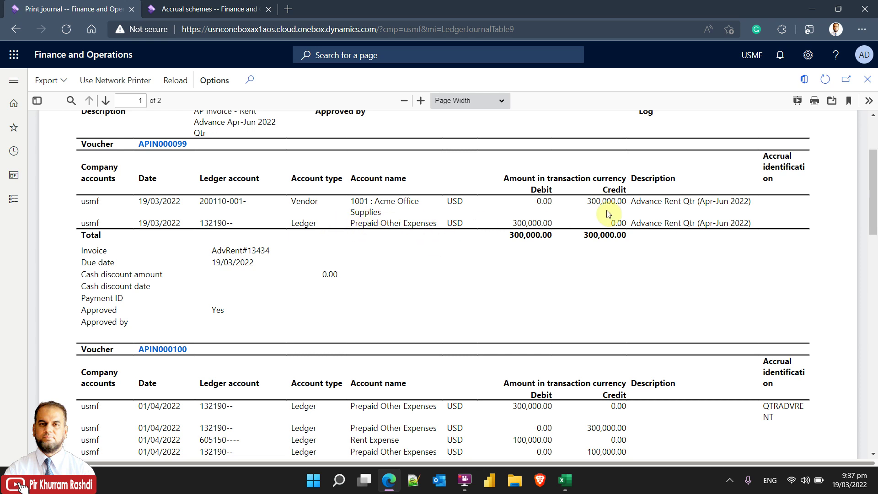
{"action": "left_click_drag", "start_coordinate": [874, 179], "coordinate": [874, 222]}
{"action": "left_click", "coordinate": [763, 220]}
{"action": "left_click", "coordinate": [775, 232]}
{"action": "triple_click", "coordinate": [776, 234]}
{"action": "left_click", "coordinate": [730, 246]}
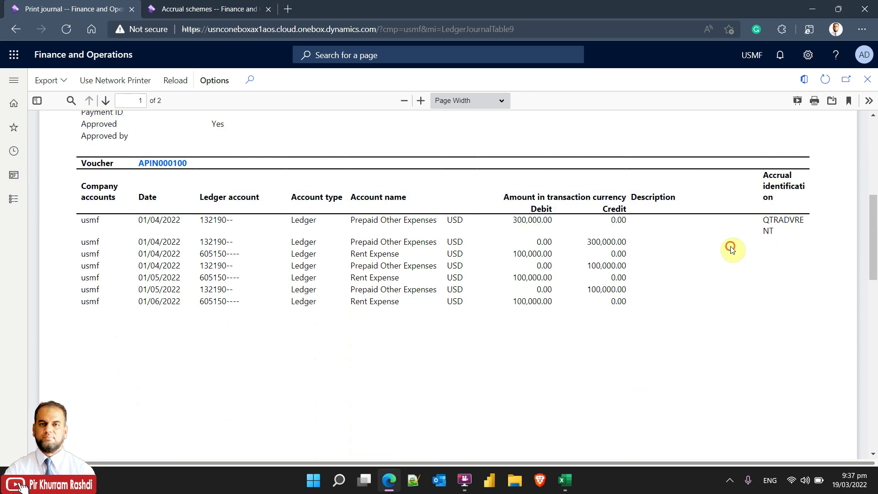
Step: Highlight the monthly rent accrual lines from 01/04/2022 and the Prepaid Other Expenses account
{"action": "scroll", "coordinate": [875, 210], "scroll_direction": "down", "scroll_amount": 1}
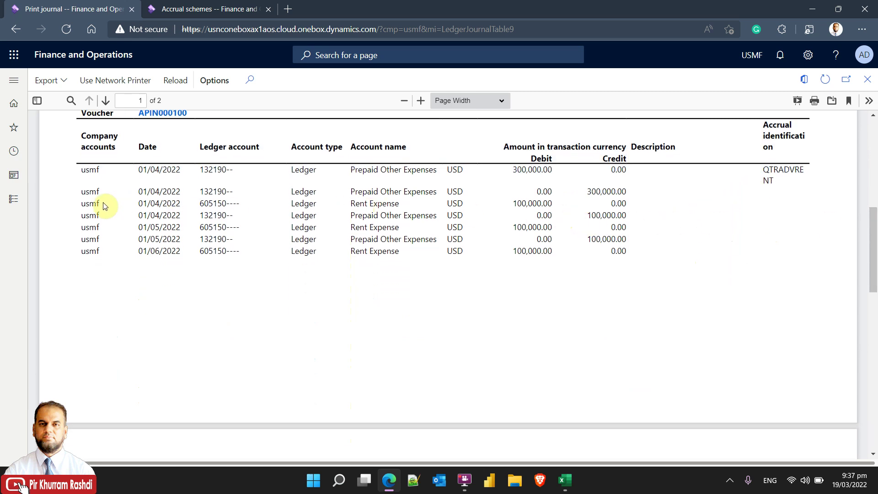
{"action": "left_click", "coordinate": [81, 205]}
{"action": "left_click_drag", "start_coordinate": [81, 204], "coordinate": [304, 204]}
{"action": "left_click", "coordinate": [208, 202]}
{"action": "left_click", "coordinate": [503, 205]}
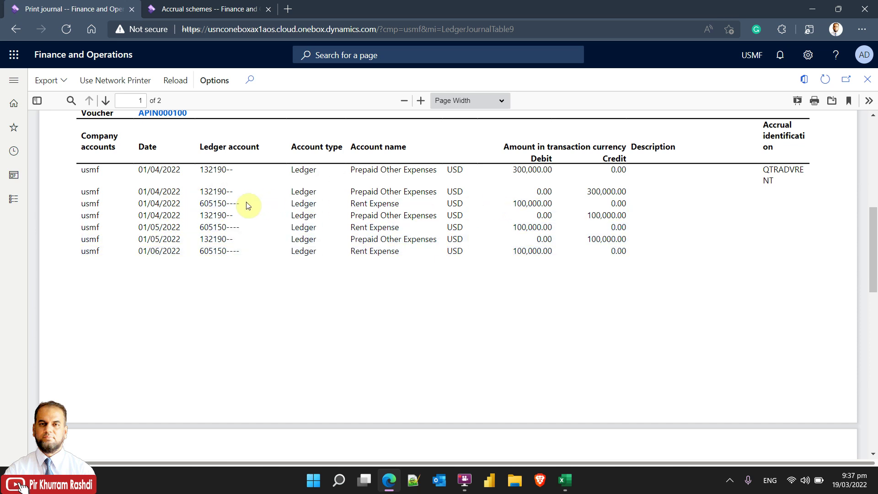
{"action": "left_click", "coordinate": [137, 204]}
{"action": "left_click_drag", "start_coordinate": [137, 205], "coordinate": [176, 202]}
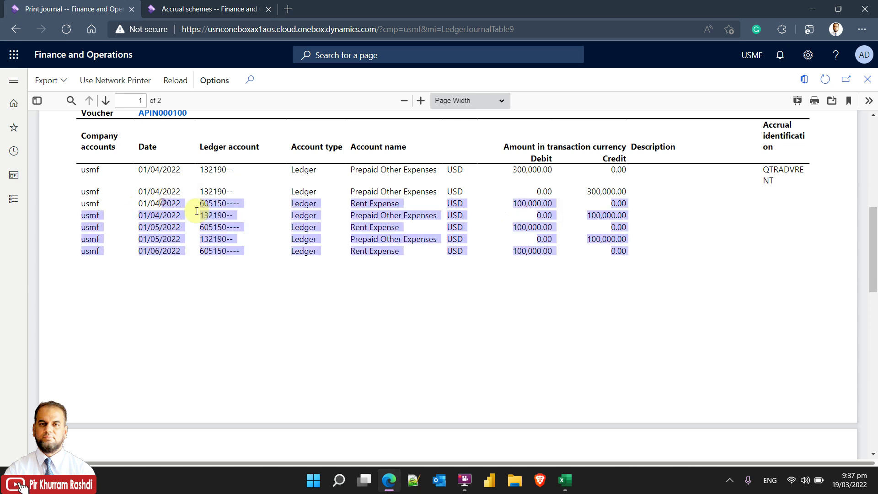
{"action": "left_click", "coordinate": [180, 202]}
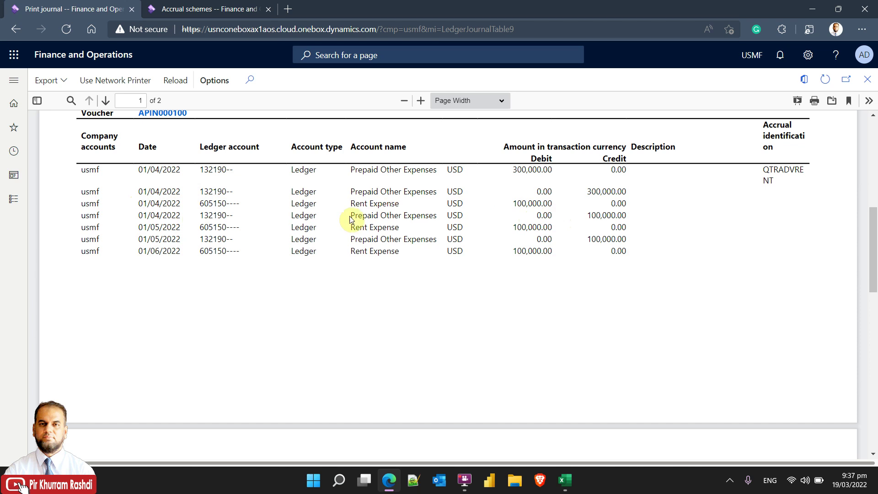
{"action": "left_click_drag", "start_coordinate": [350, 215], "coordinate": [434, 215]}
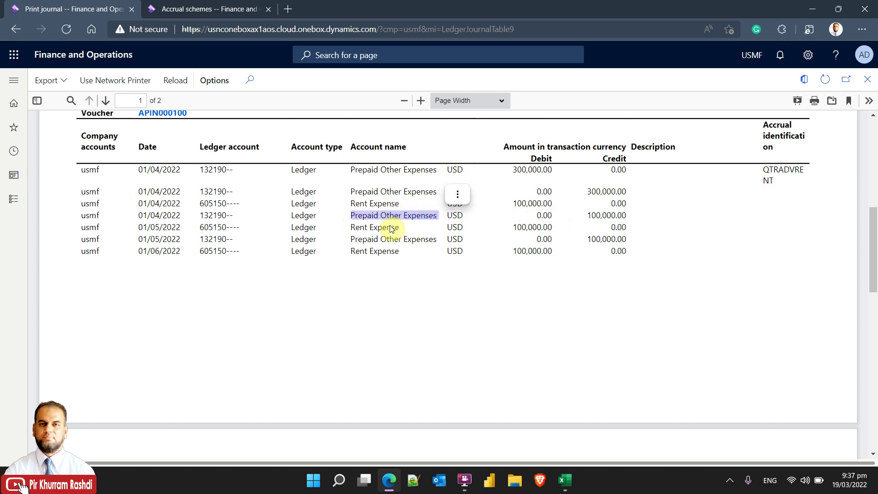
{"action": "left_click", "coordinate": [139, 229]}
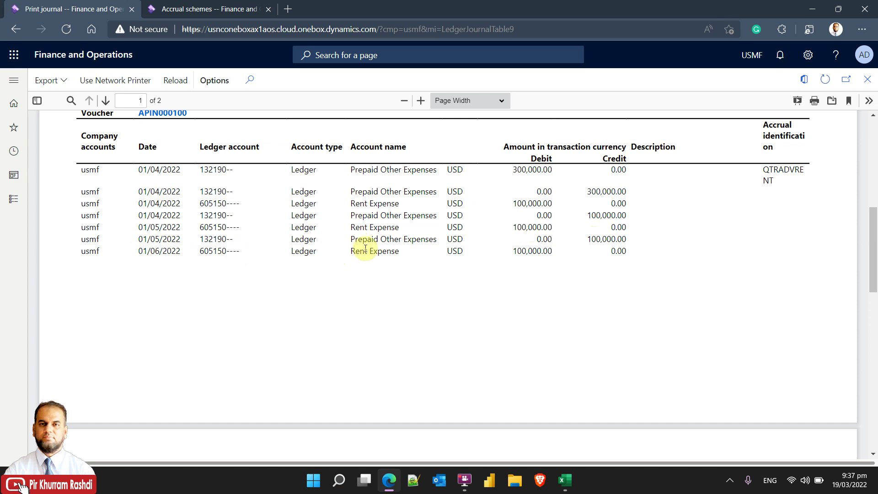
Step: Check the 100,000.00 credit amount on the second page and close the report
{"action": "left_click_drag", "start_coordinate": [874, 261], "coordinate": [874, 351]}
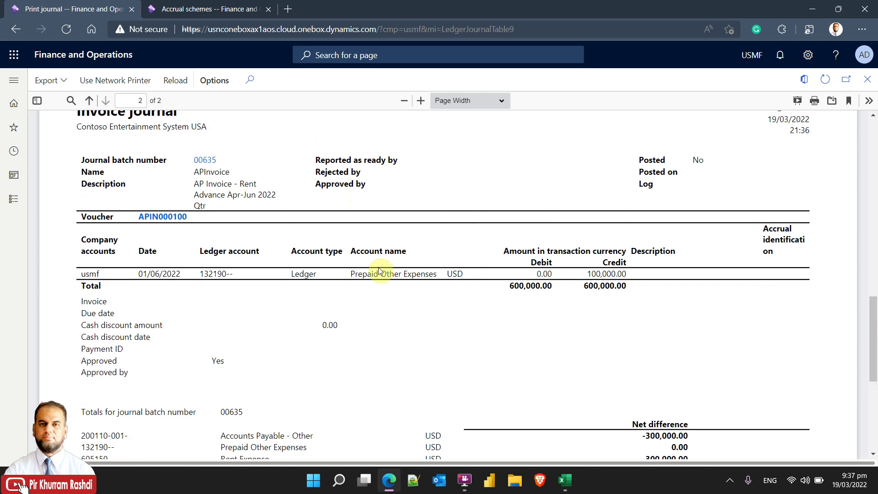
{"action": "left_click_drag", "start_coordinate": [590, 273], "coordinate": [618, 274]}
{"action": "left_click", "coordinate": [603, 276]}
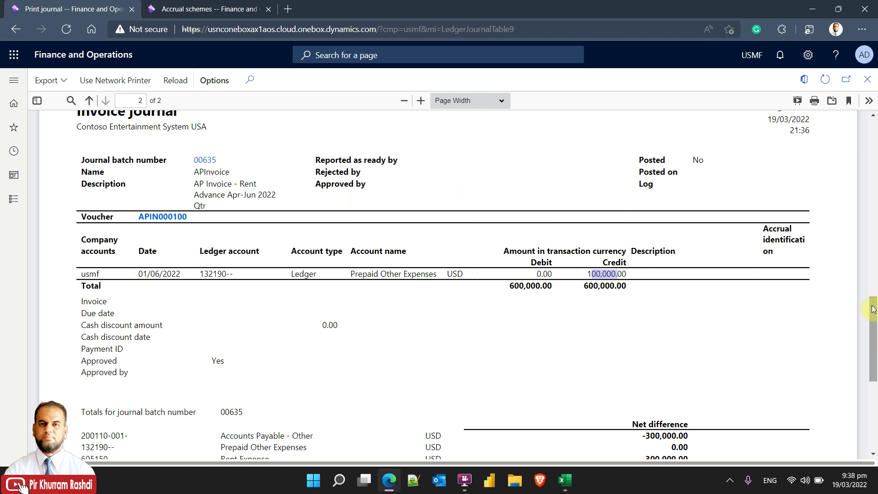
{"action": "left_click_drag", "start_coordinate": [873, 309], "coordinate": [834, 167]}
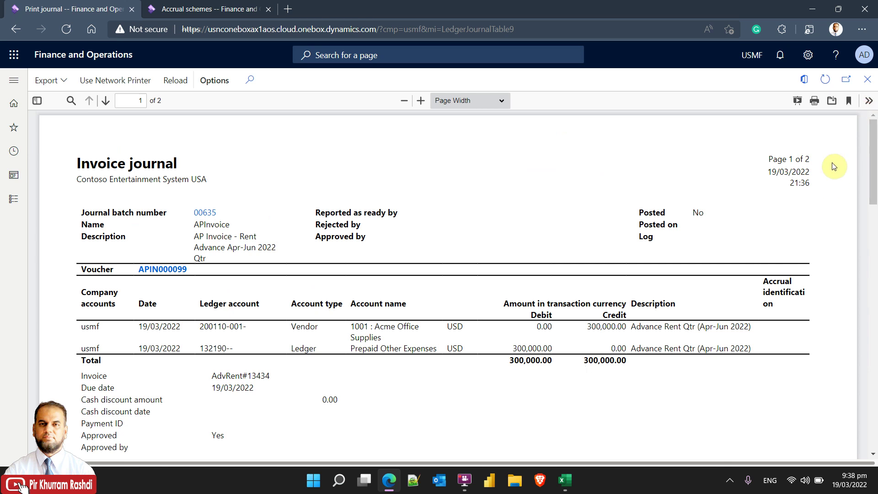
{"action": "left_click", "coordinate": [867, 82]}
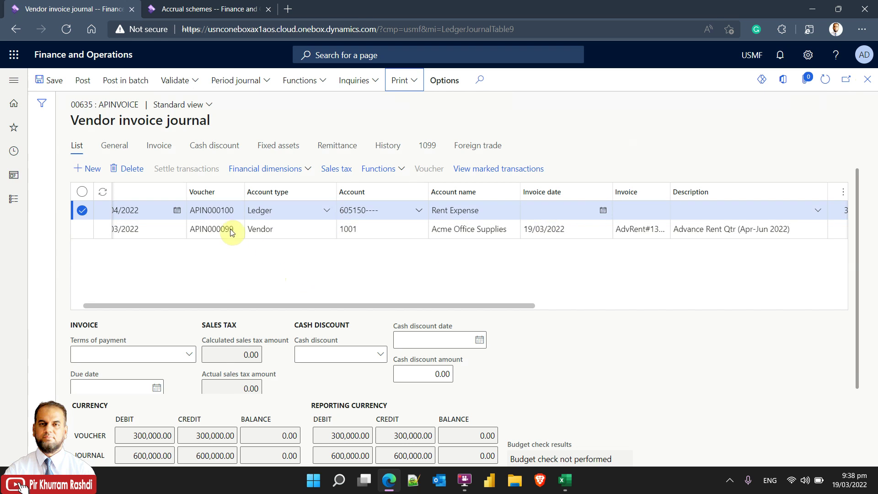
Step: Post the vendor invoice journal and dismiss the posting messages
{"action": "left_click", "coordinate": [89, 81]}
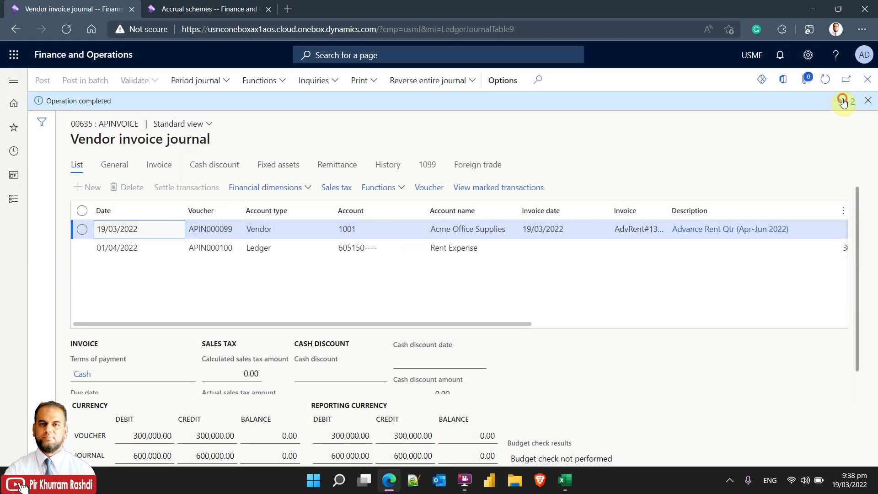
{"action": "left_click", "coordinate": [843, 101]}
{"action": "left_click", "coordinate": [867, 100]}
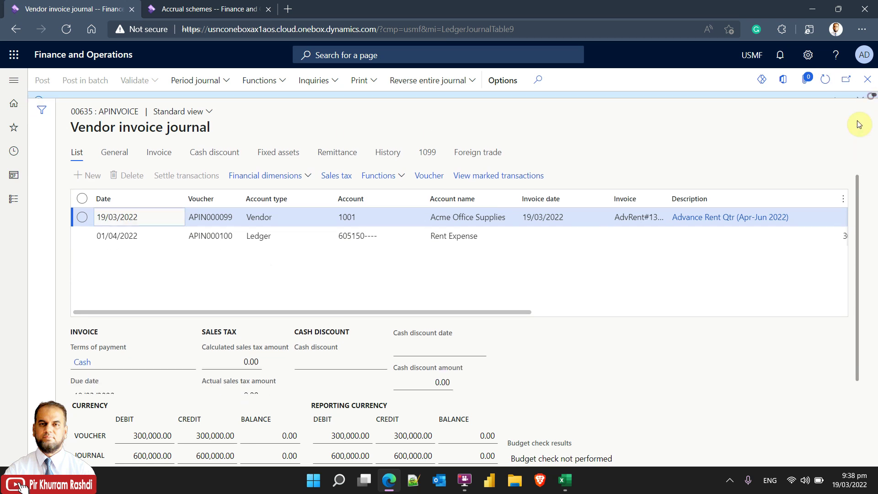
{"action": "left_click_drag", "start_coordinate": [496, 306], "coordinate": [596, 300]}
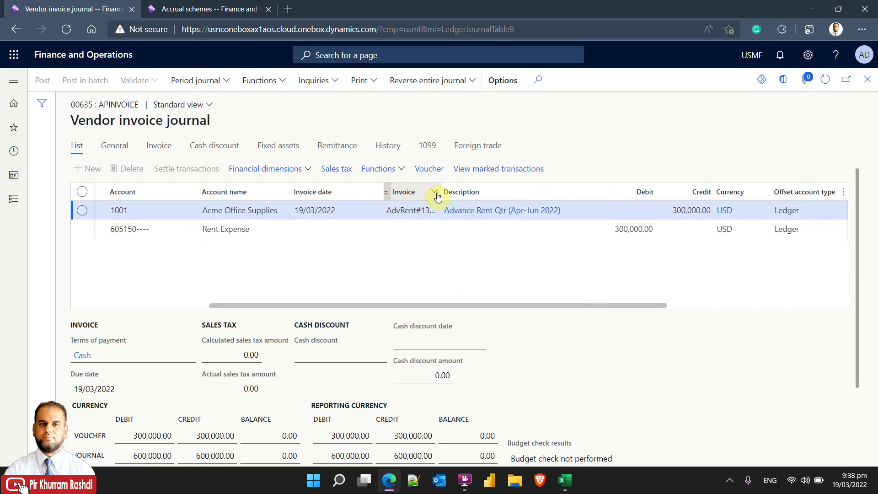
Step: Copy the posted invoice number from the Invoice column, then go to Accounts payable
{"action": "left_click_drag", "start_coordinate": [441, 191], "coordinate": [495, 191]}
{"action": "left_click_drag", "start_coordinate": [452, 210], "coordinate": [394, 211]}
{"action": "right_click", "coordinate": [453, 209]}
{"action": "left_click", "coordinate": [482, 218]}
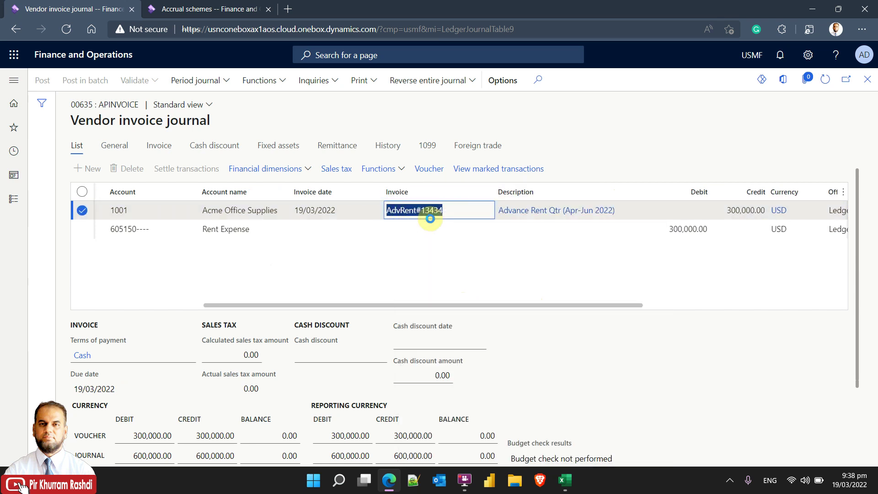
{"action": "left_click_drag", "start_coordinate": [449, 305], "coordinate": [272, 303]}
{"action": "left_click", "coordinate": [14, 198]}
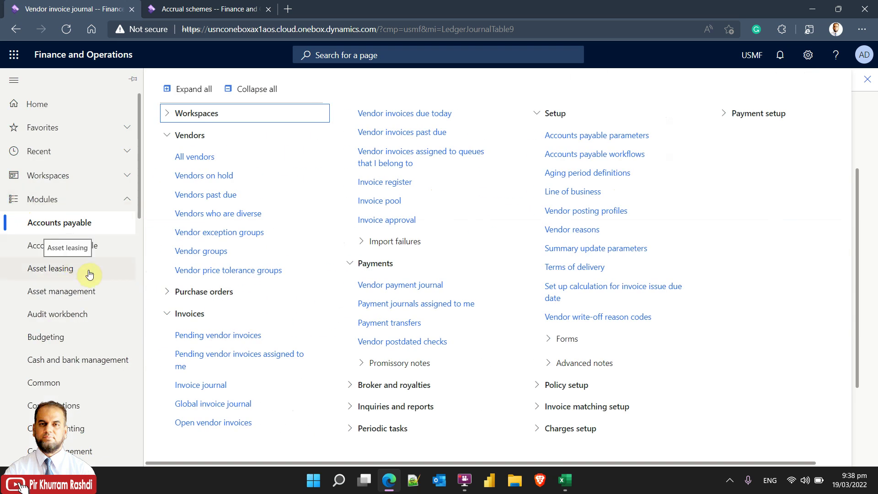
Step: Create a VendPay payment journal described 'Vendor Payment - Advance Rent Apr-Jun 2022' and save it
{"action": "left_click", "coordinate": [385, 285]}
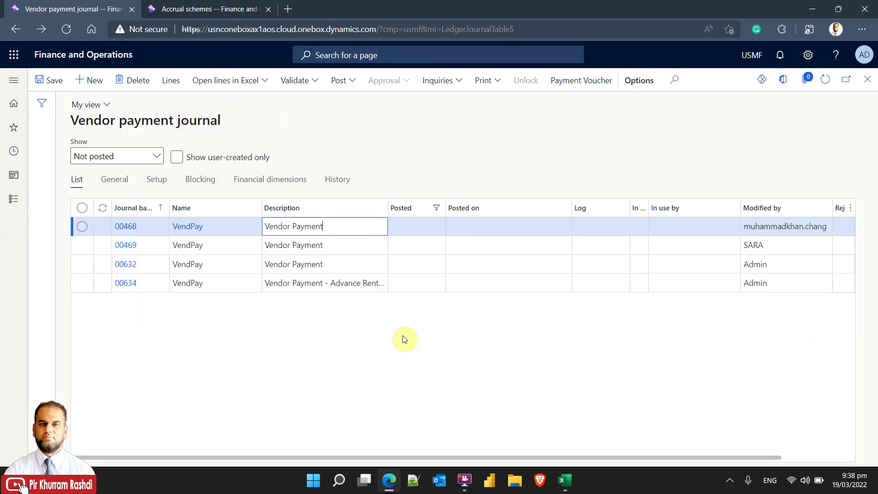
{"action": "left_click", "coordinate": [90, 80]}
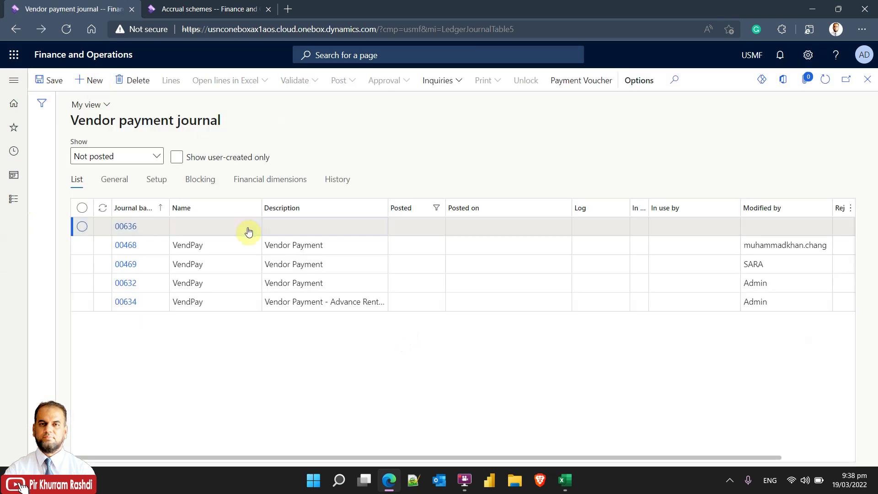
{"action": "left_click", "coordinate": [214, 259]}
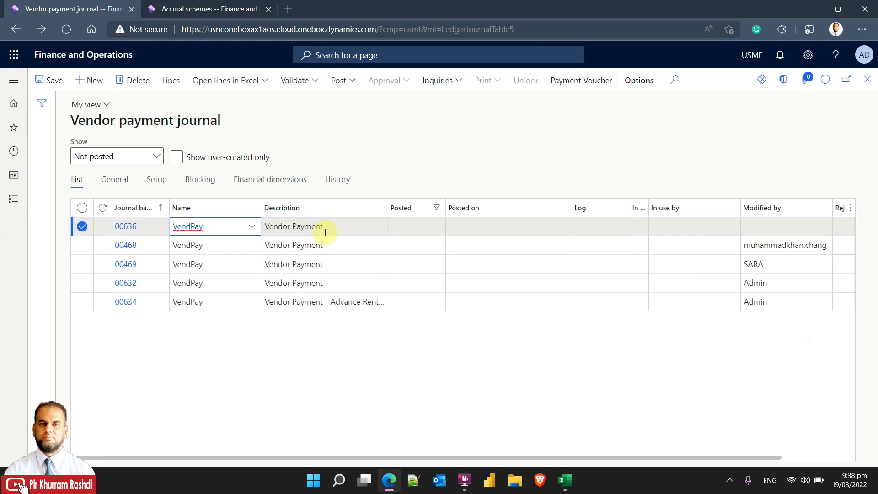
{"action": "left_click", "coordinate": [329, 227]}
{"action": "type", "text": "- Advance "}
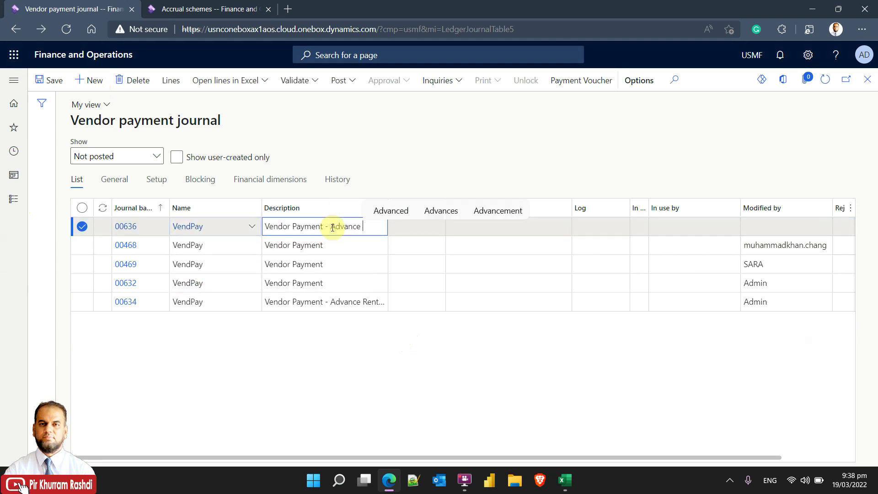
{"action": "type", "text": "Rent Apr"}
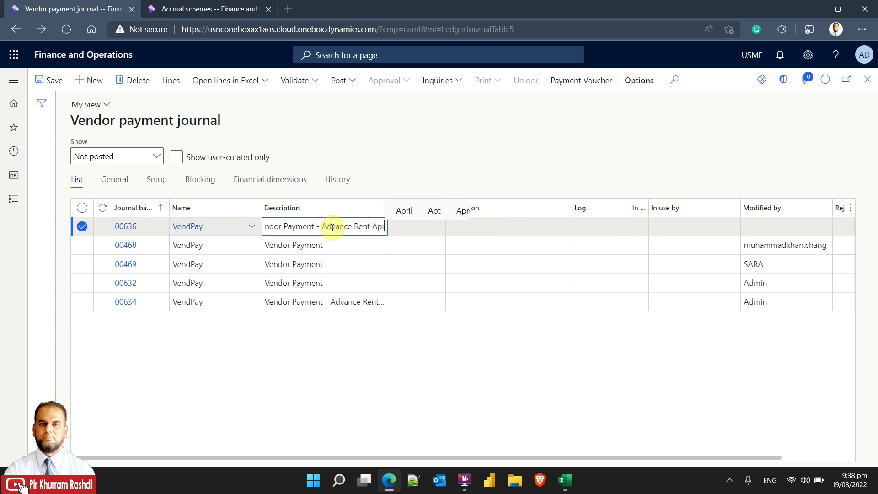
{"action": "type", "text": "-Jun"}
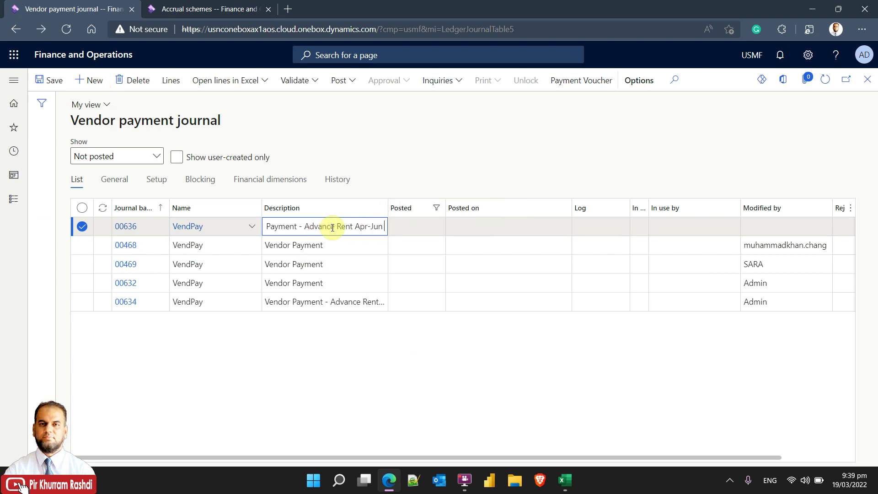
{"action": "type", "text": " 2022"}
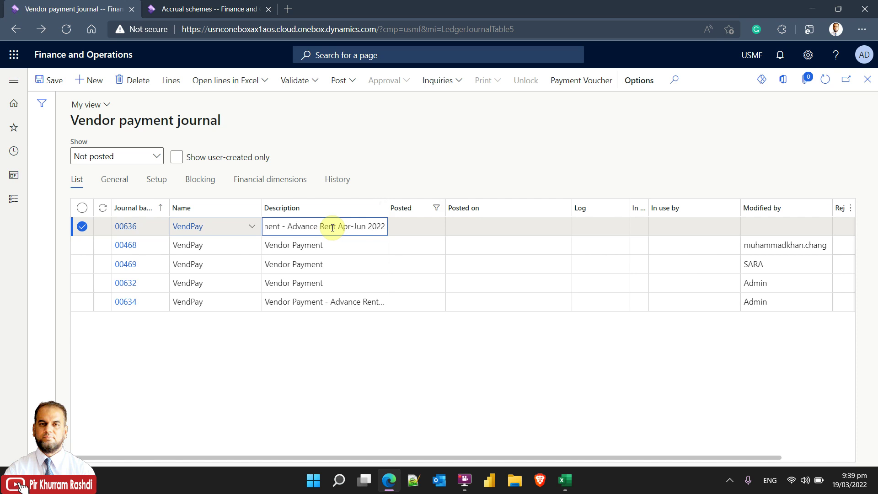
{"action": "left_click", "coordinate": [171, 81]}
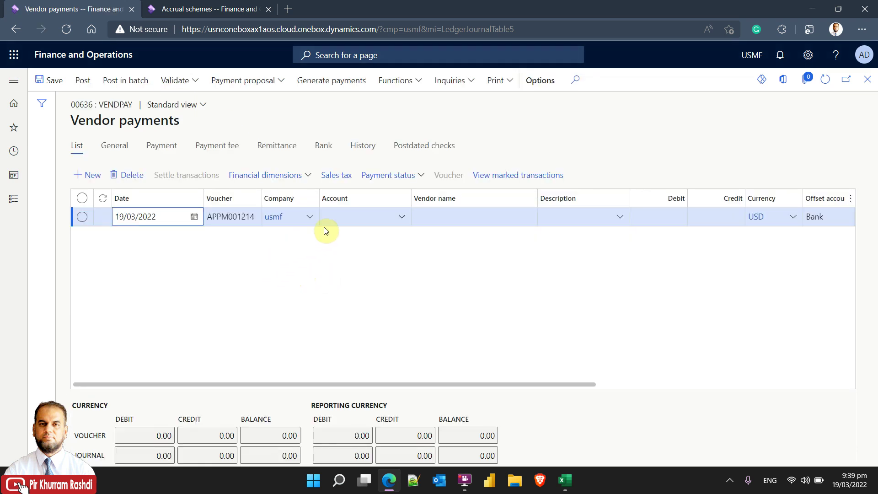
Step: Add a payment line for vendor account 1001, Acme Office Supplies
{"action": "left_click", "coordinate": [347, 218]}
{"action": "left_click", "coordinate": [401, 217]}
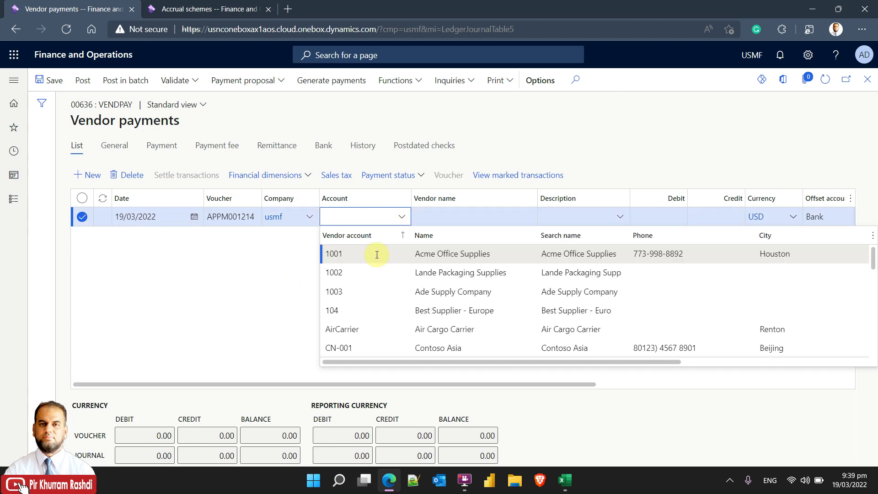
{"action": "left_click", "coordinate": [366, 255]}
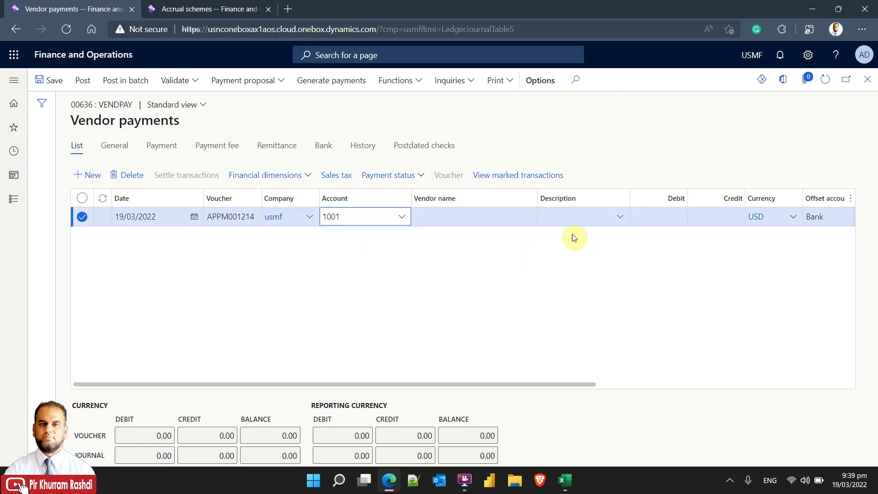
{"action": "left_click_drag", "start_coordinate": [574, 383], "coordinate": [490, 368]}
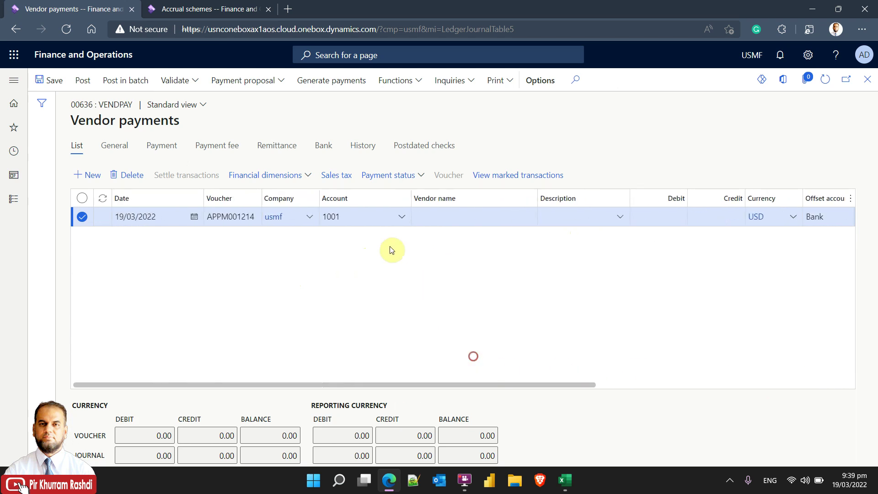
{"action": "left_click", "coordinate": [374, 224]}
{"action": "left_click_drag", "start_coordinate": [542, 385], "coordinate": [444, 309]}
Step: Settle the line against the advance rent invoice, filtered by the pasted invoice number
{"action": "left_click", "coordinate": [215, 179]}
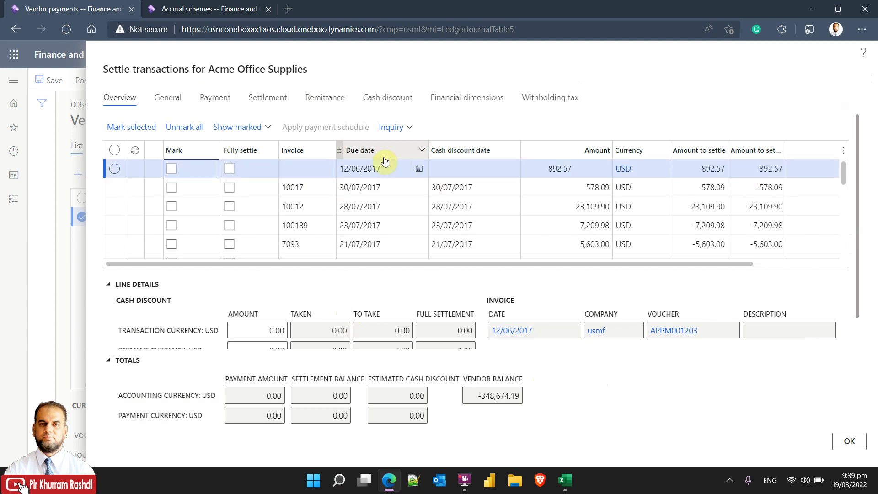
{"action": "left_click", "coordinate": [330, 151]}
{"action": "key", "text": "ctrl+v"}
{"action": "left_click", "coordinate": [310, 270]}
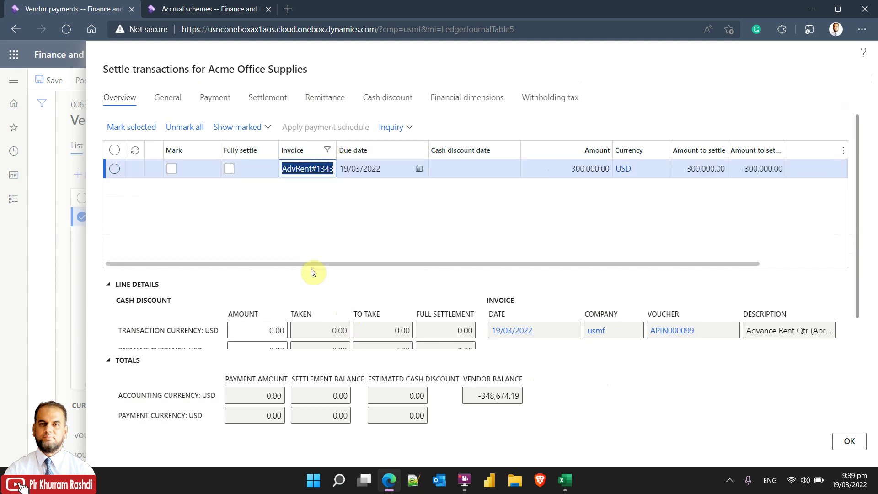
{"action": "left_click_drag", "start_coordinate": [404, 265], "coordinate": [372, 259]}
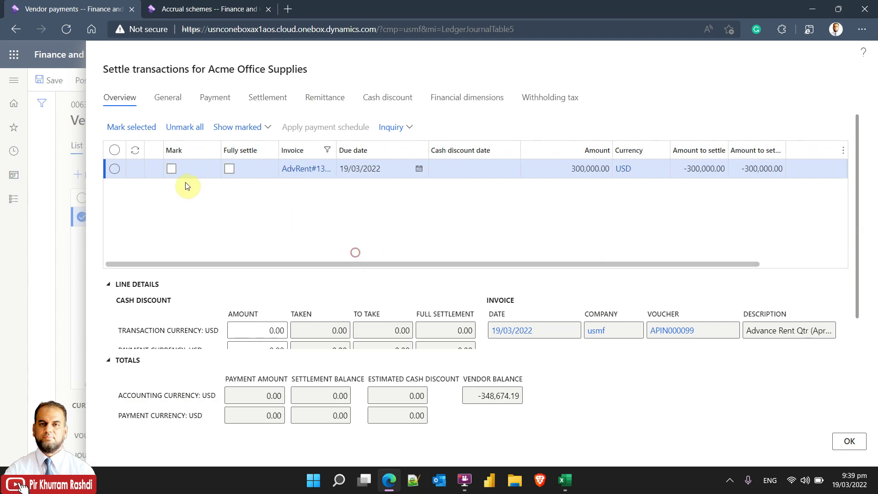
{"action": "left_click", "coordinate": [172, 169]}
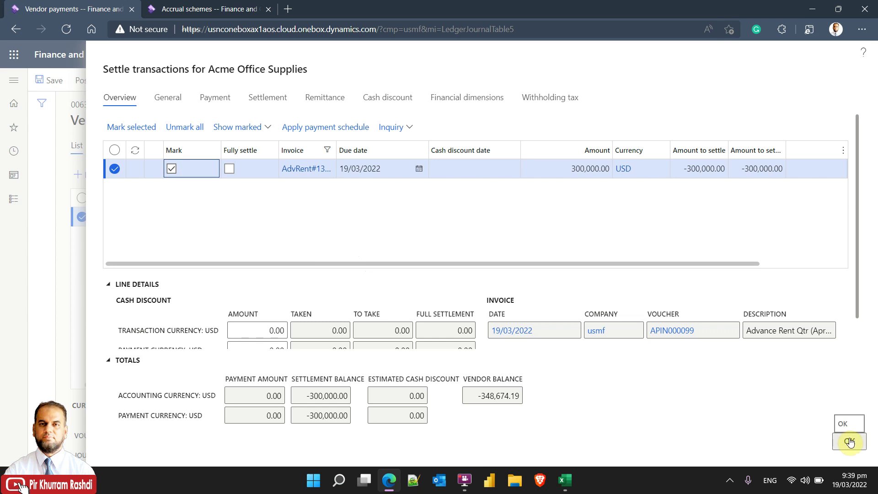
{"action": "left_click", "coordinate": [850, 441]}
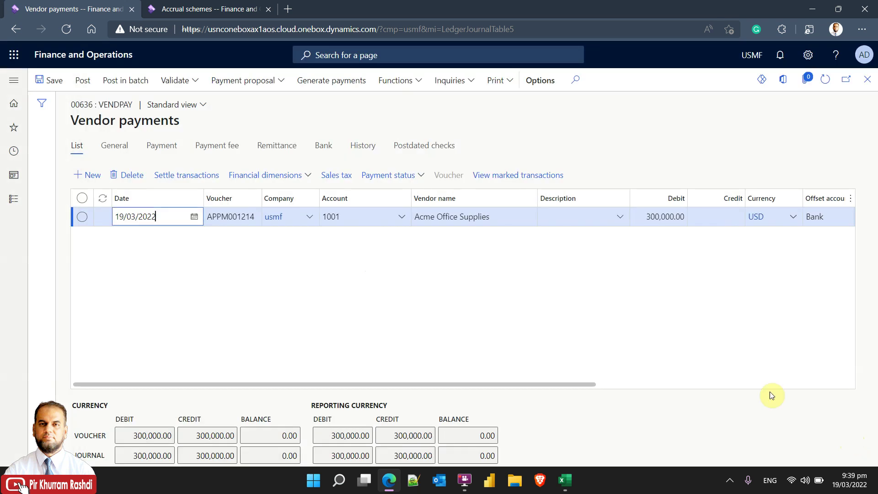
Step: Generate a CHECK payment for the line from bank account USMF OPER
{"action": "left_click_drag", "start_coordinate": [570, 384], "coordinate": [861, 379]}
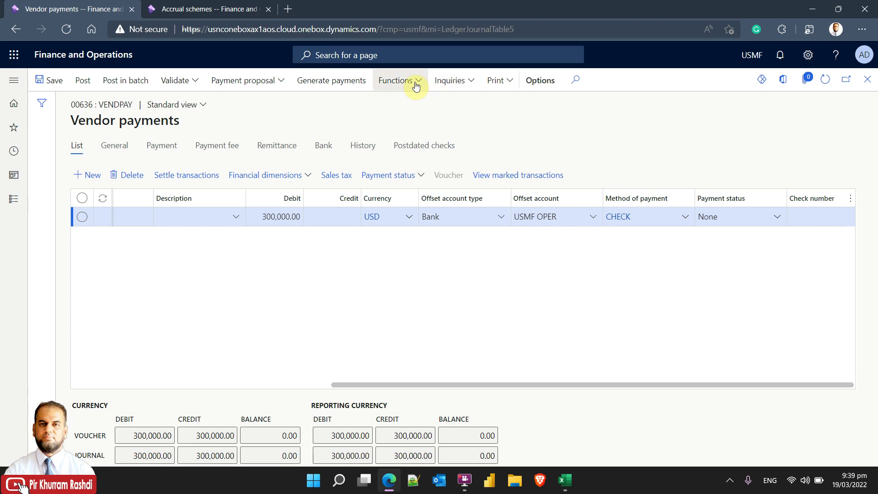
{"action": "left_click", "coordinate": [357, 86]}
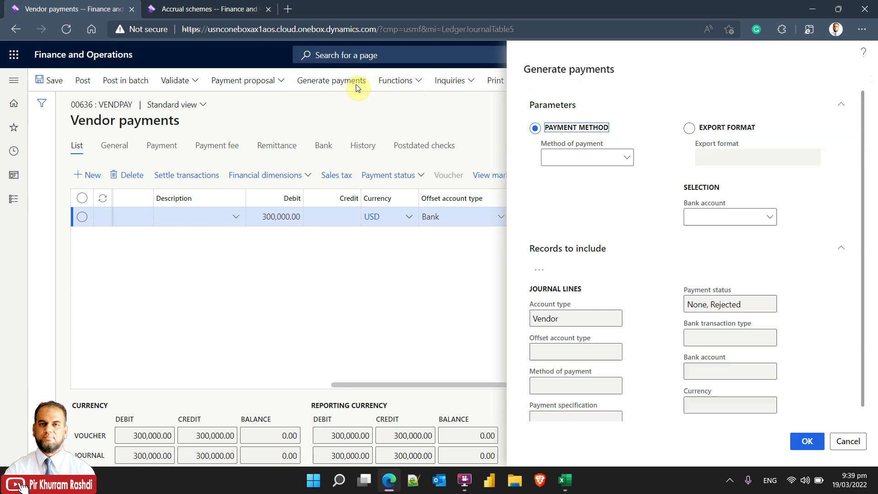
{"action": "left_click", "coordinate": [627, 160]}
{"action": "left_click", "coordinate": [596, 216]}
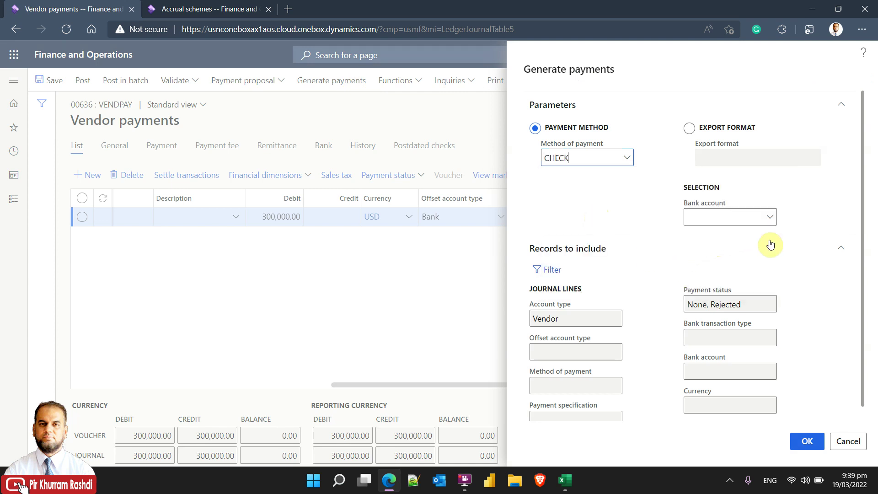
{"action": "left_click", "coordinate": [771, 217]}
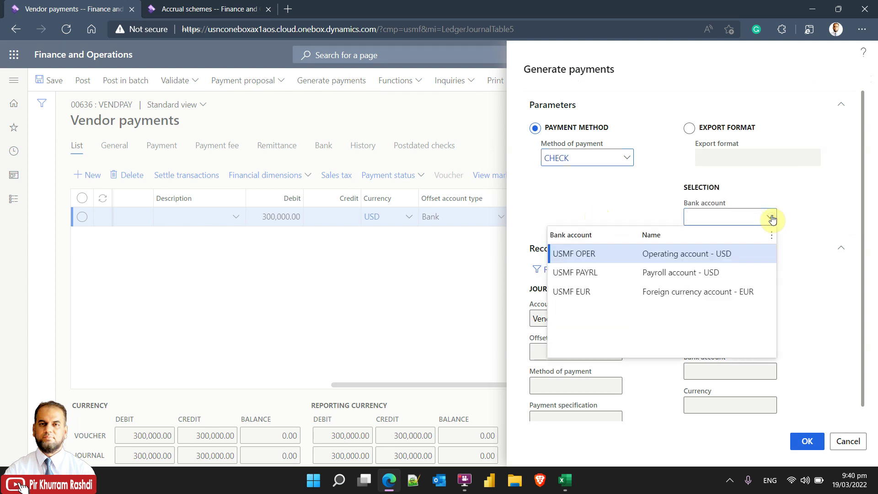
{"action": "left_click", "coordinate": [621, 253]}
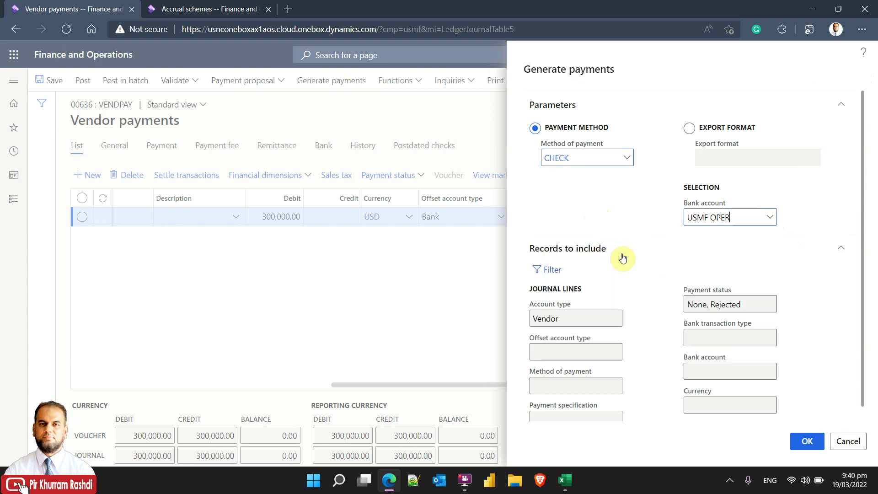
{"action": "left_click", "coordinate": [801, 439]}
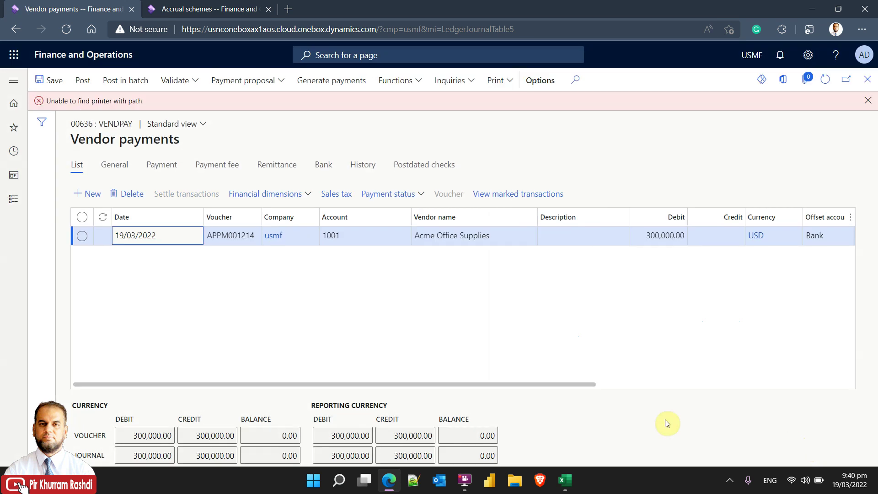
Step: Dismiss the printer error and post vendor payment journal 00636, checking the vouchers posted
{"action": "left_click", "coordinate": [867, 100]}
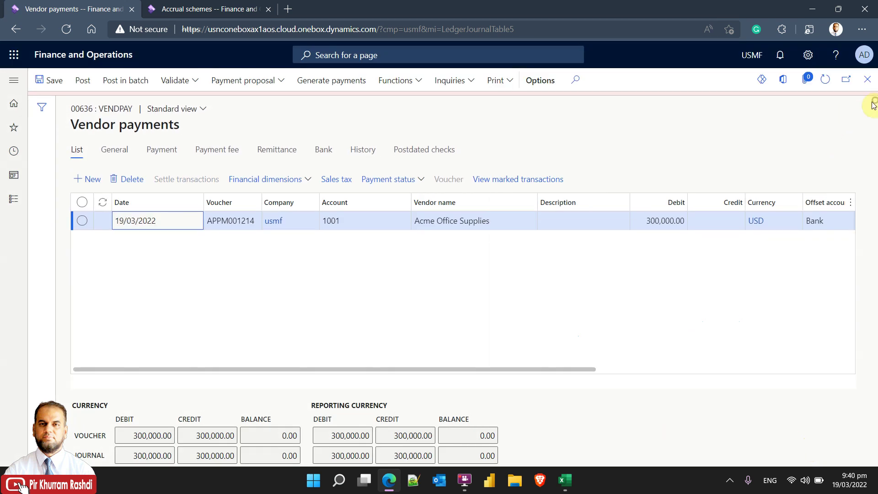
{"action": "left_click_drag", "start_coordinate": [589, 384], "coordinate": [411, 383]}
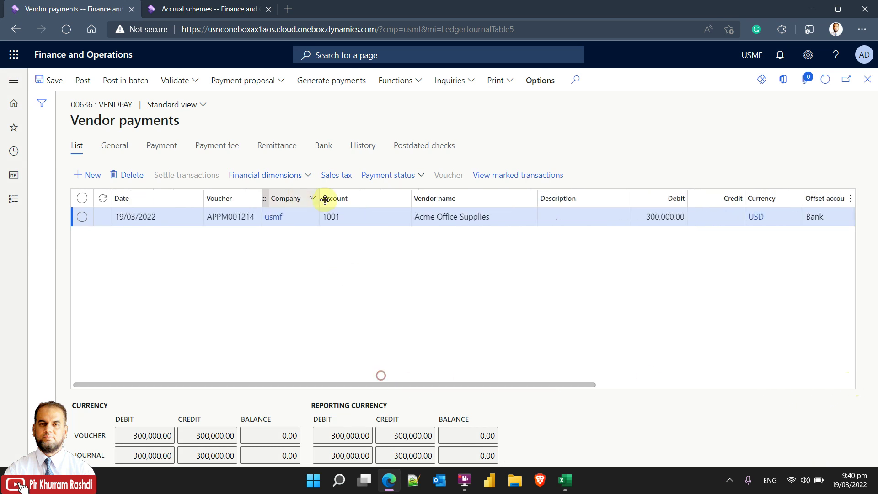
{"action": "left_click", "coordinate": [88, 83]}
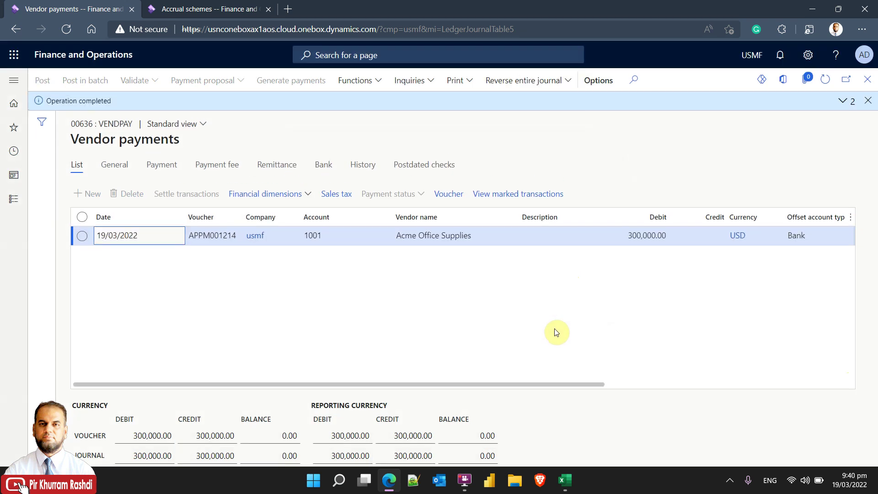
{"action": "left_click", "coordinate": [842, 101]}
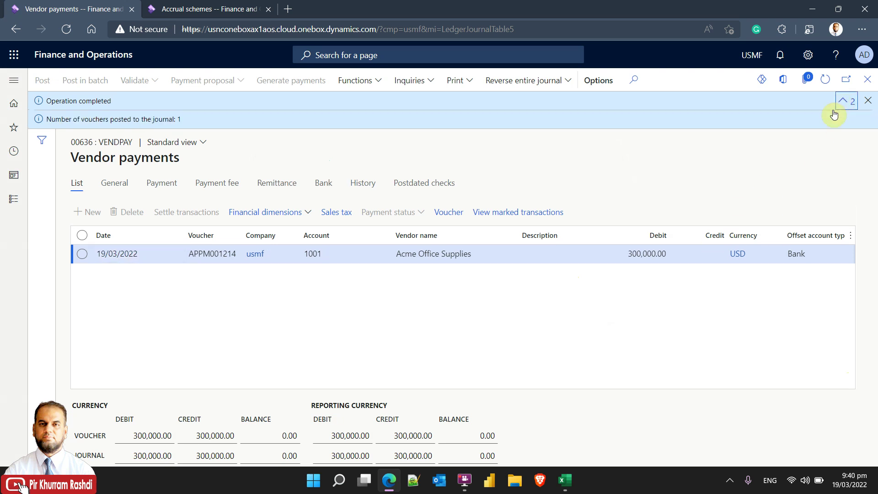
Step: Close the posting messages, payment lines and journal list to return to the dashboard
{"action": "left_click", "coordinate": [865, 104]}
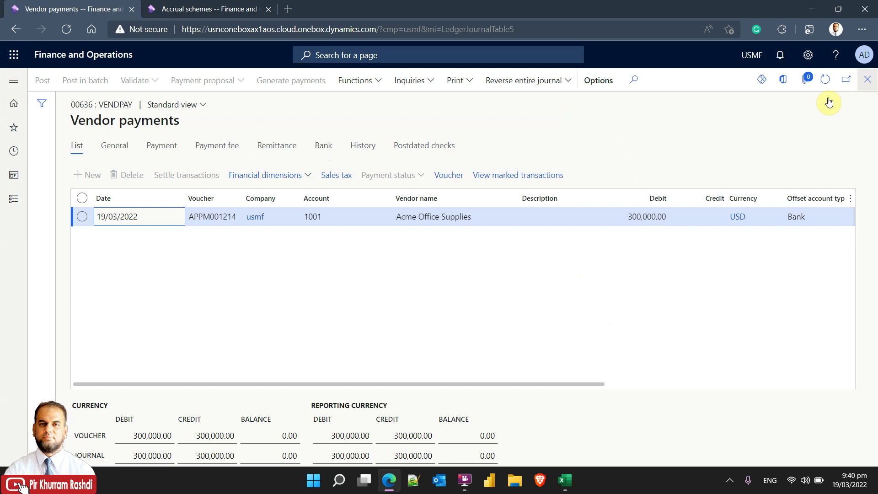
{"action": "left_click", "coordinate": [867, 85]}
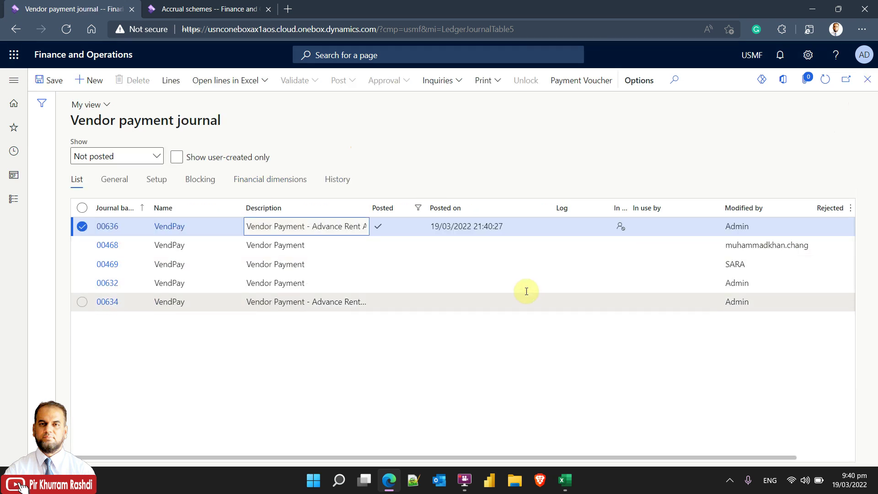
{"action": "left_click", "coordinate": [867, 80]}
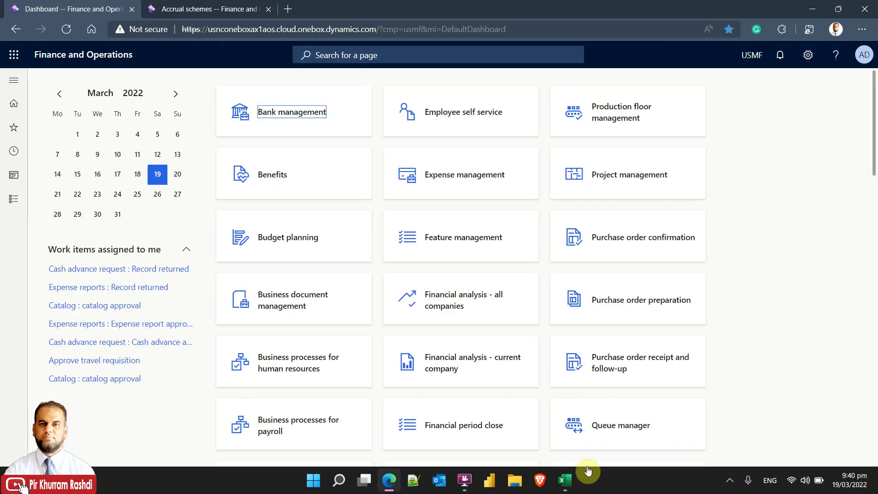
Step: Switch to the Book1 Excel table balancing at USD 900,000.00 debit and credit
{"action": "left_click", "coordinate": [565, 479]}
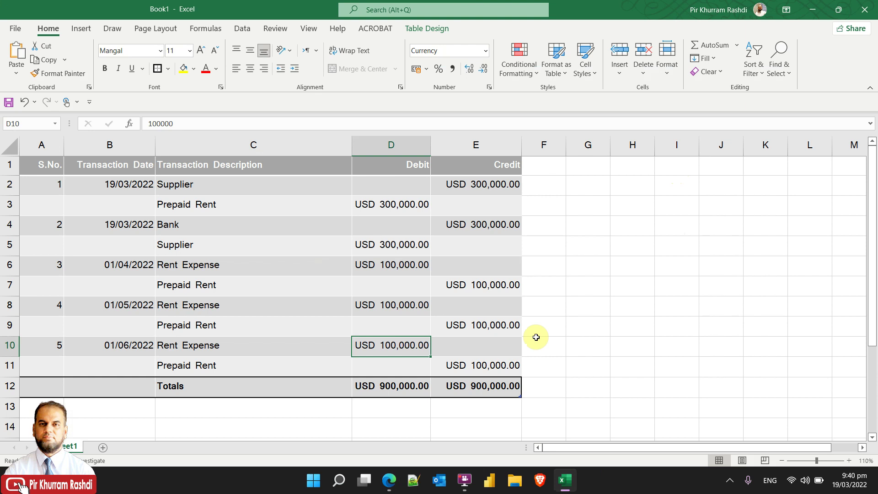